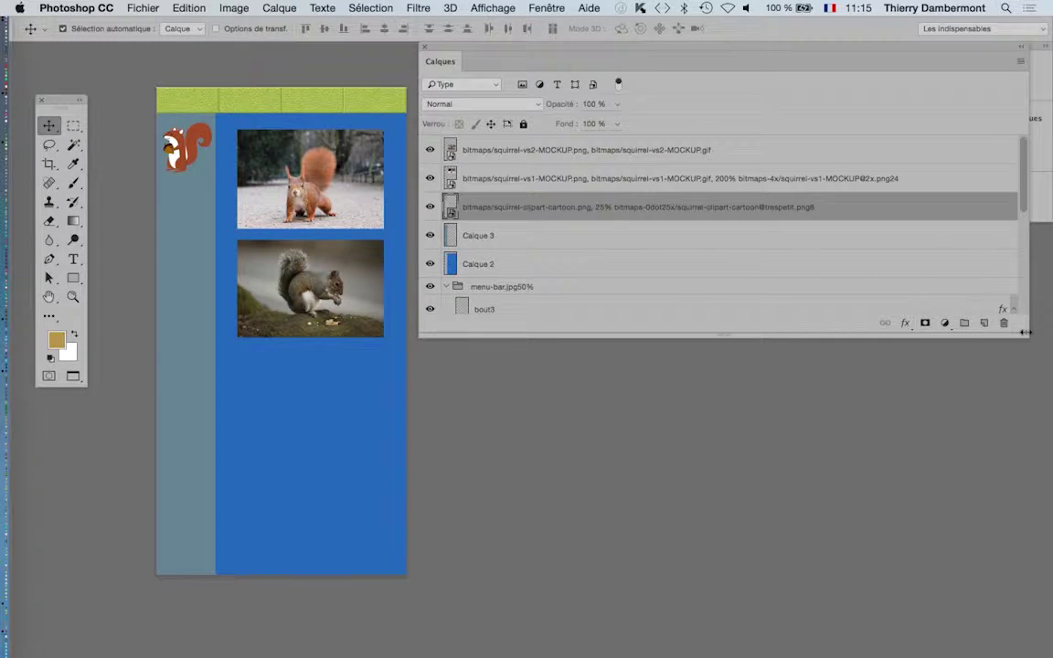
Make the Layers panel taller and shift it slightly lower so bout3 and bout4 with their effects show.
mouse_move(1024, 334)
left_mouse_down()
mouse_move(1028, 494)
mouse_move(1028, 426)
left_mouse_up()
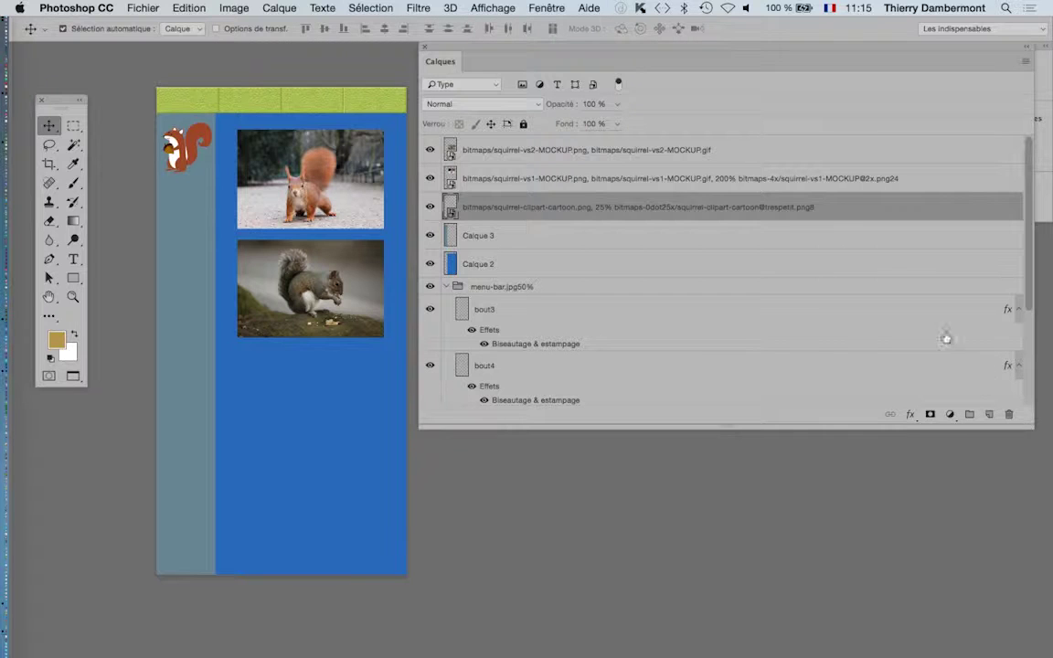
left_click_drag(618, 50, 617, 73)
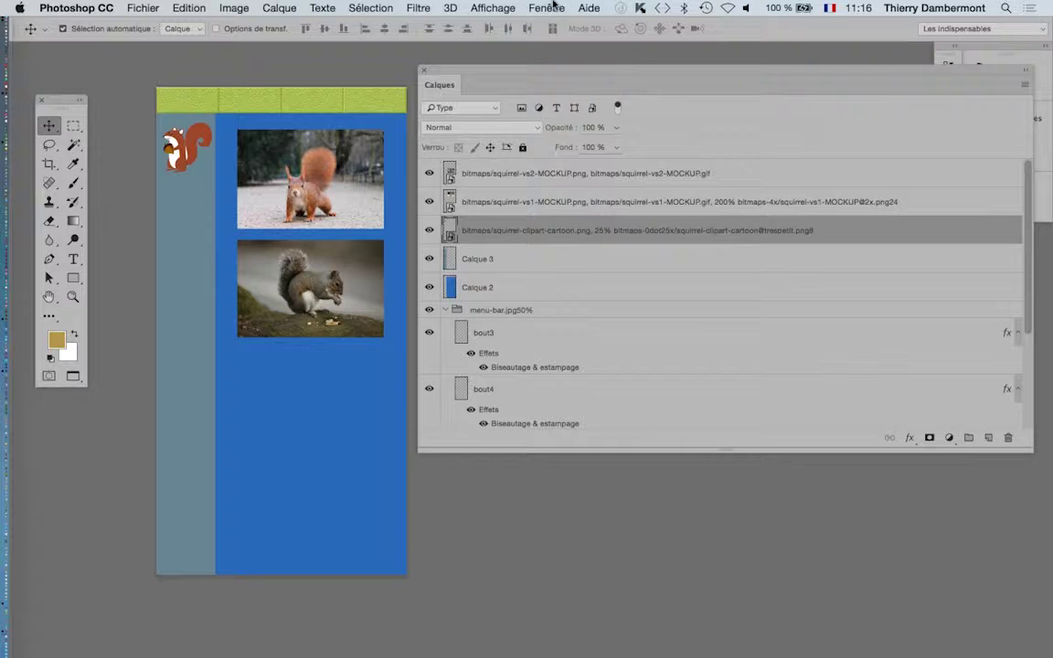
Select the red squirrel, squirrel-vs2-MOCKUP and squirrel-vs1-MOCKUP layers in turn.
left_click(304, 183)
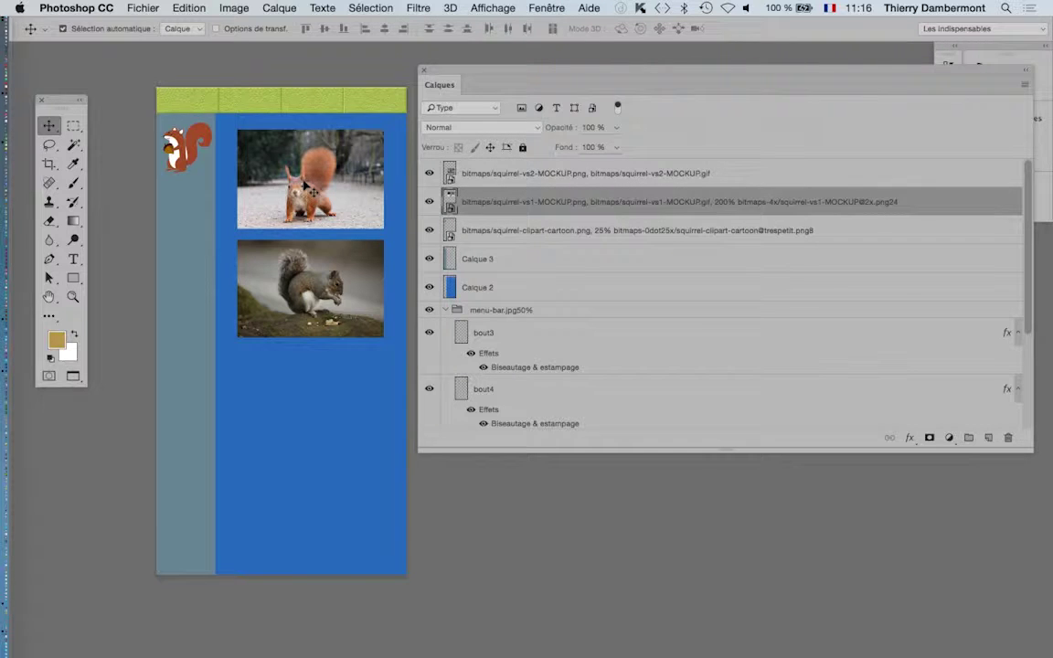
left_click(359, 284)
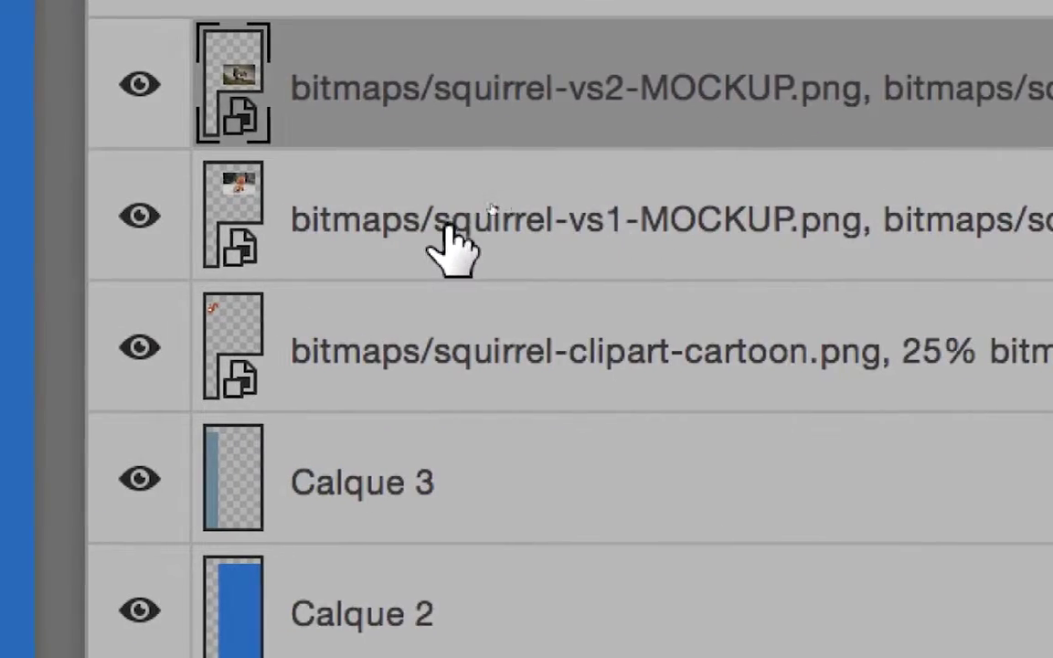
left_click(442, 228)
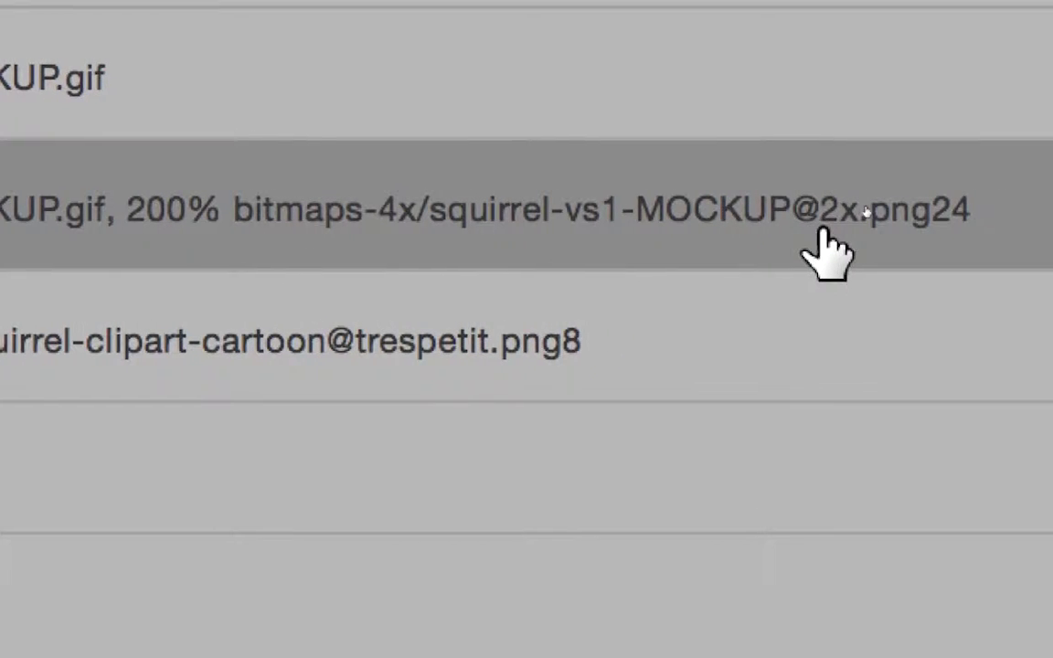
double_click(825, 233)
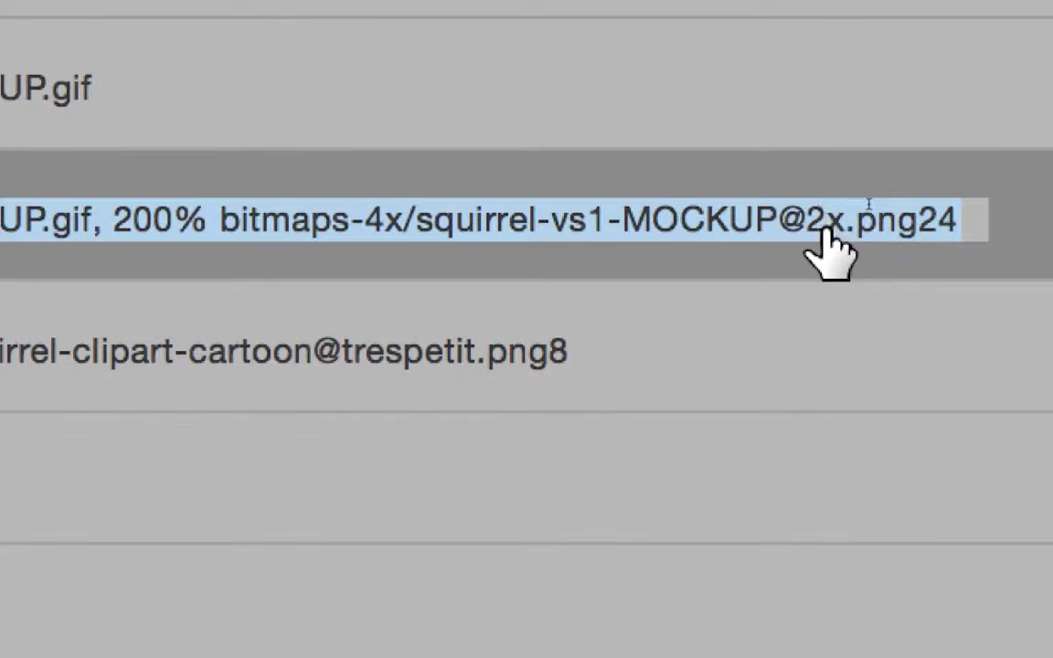
left_click(825, 229)
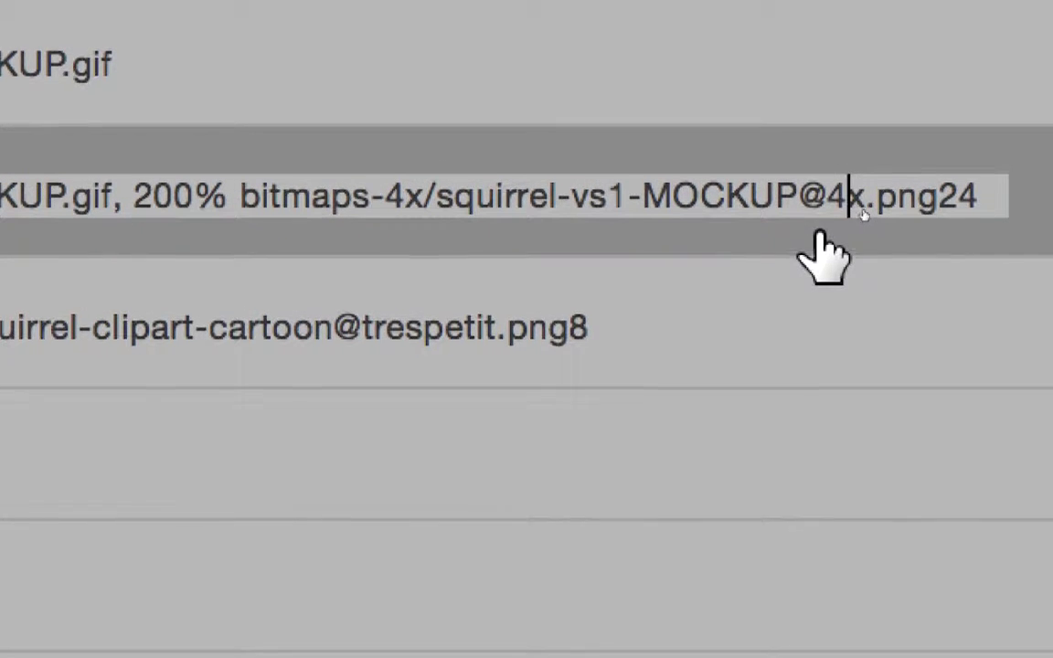
key("Return")
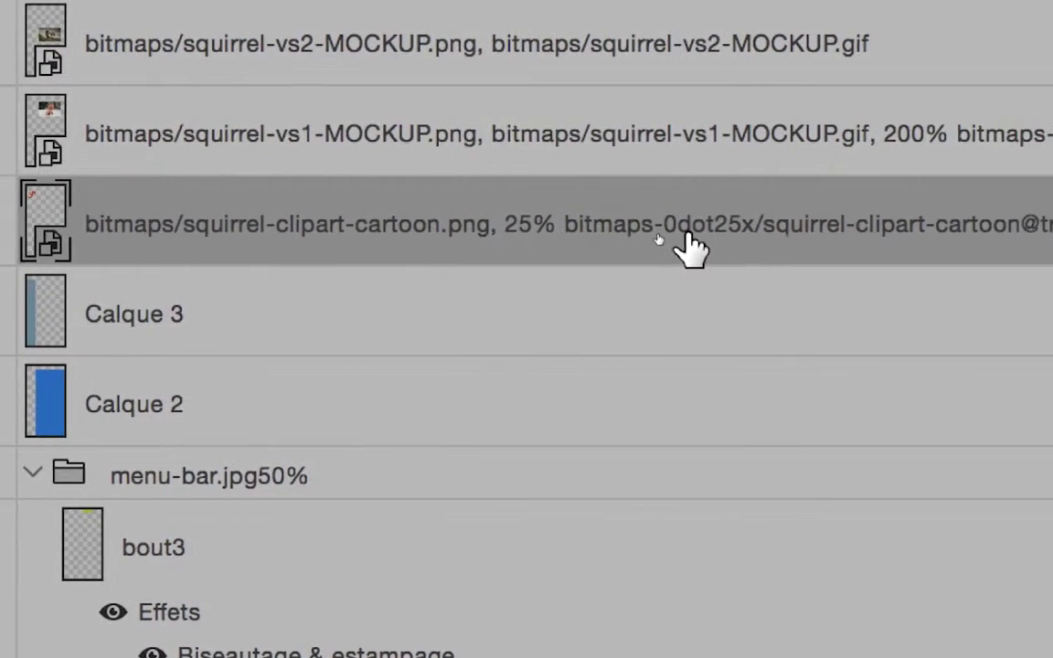
Open the Photoshop CC menu to reach the Préférences submenu.
left_click_drag(696, 247, 694, 233)
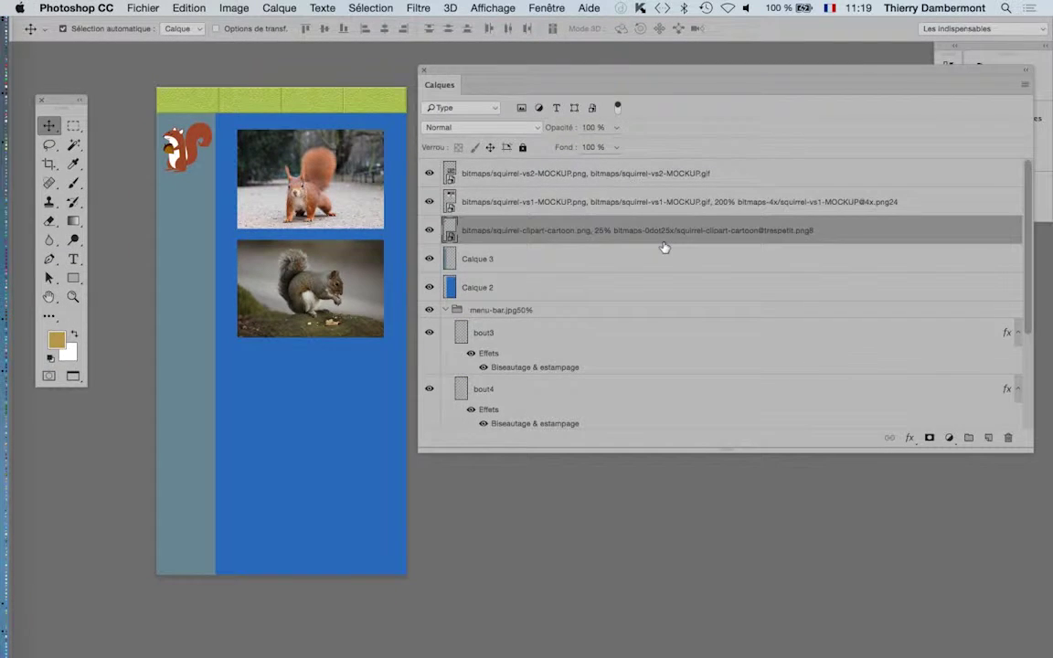
left_click(139, 8)
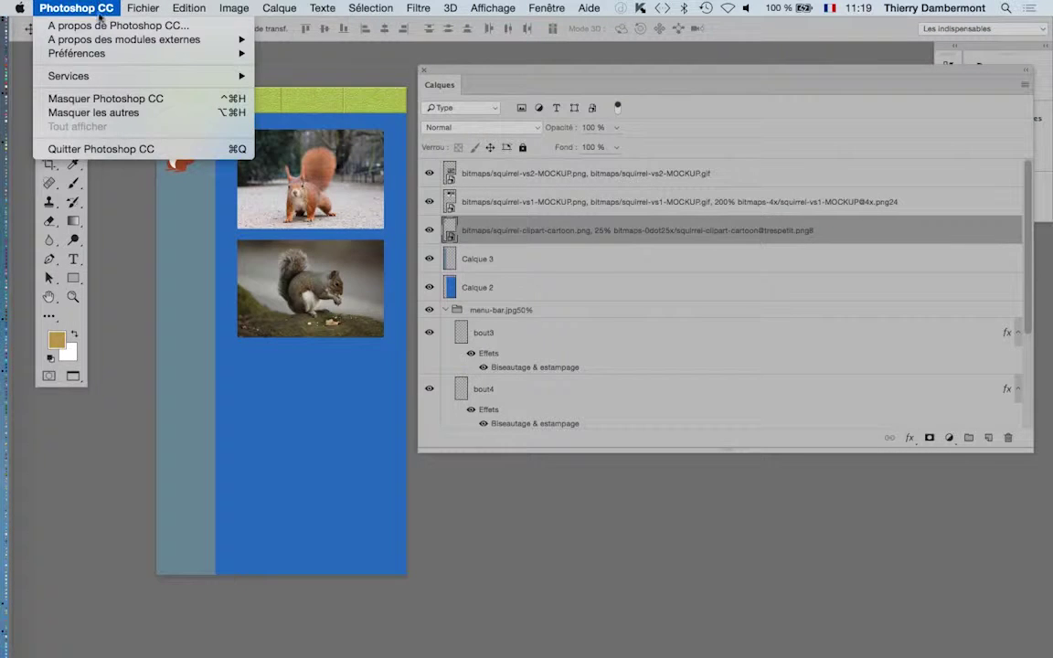
mouse_move(77, 53)
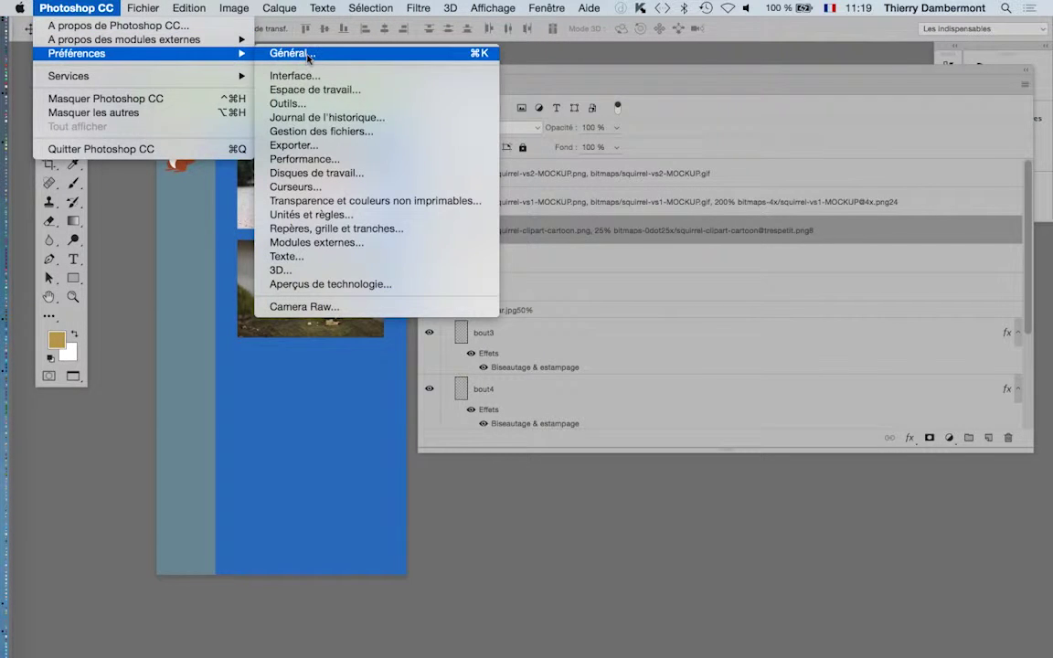
Enable Activer le générateur in Modules externes preferences, confirm Fichiers d'image generation, then switch to Finder.
left_click(309, 57)
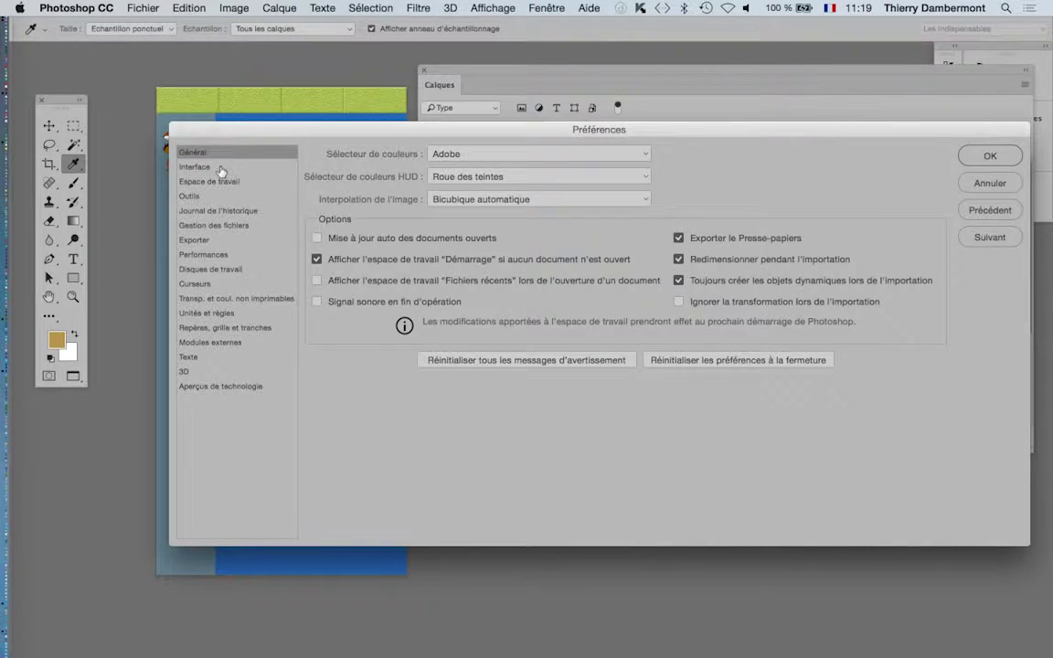
left_click(196, 167)
left_click(219, 345)
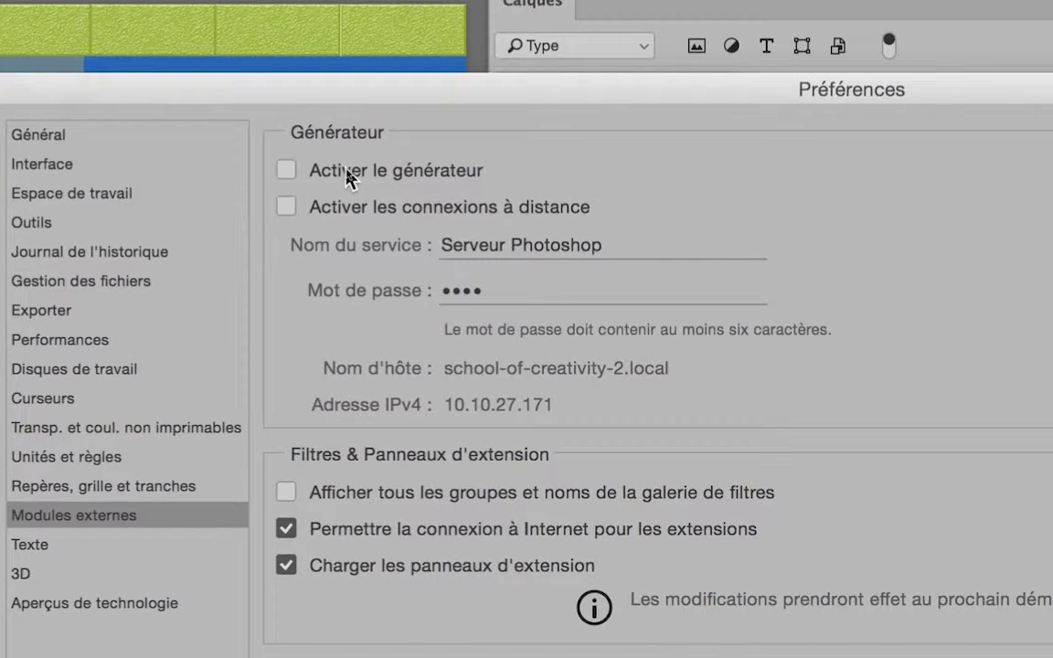
left_click(347, 177)
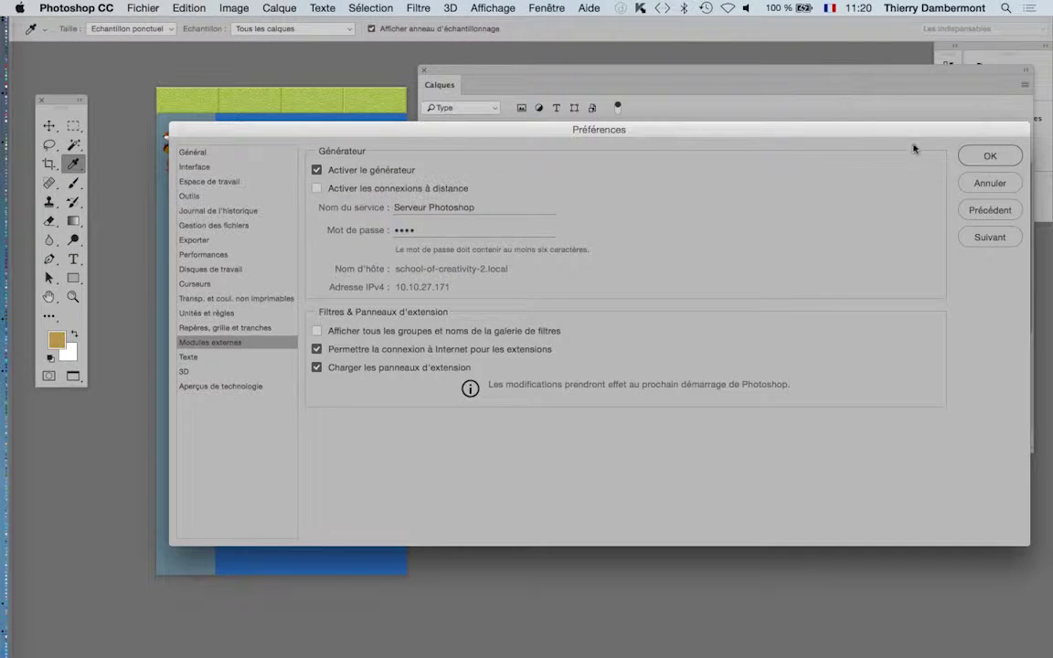
key("Return")
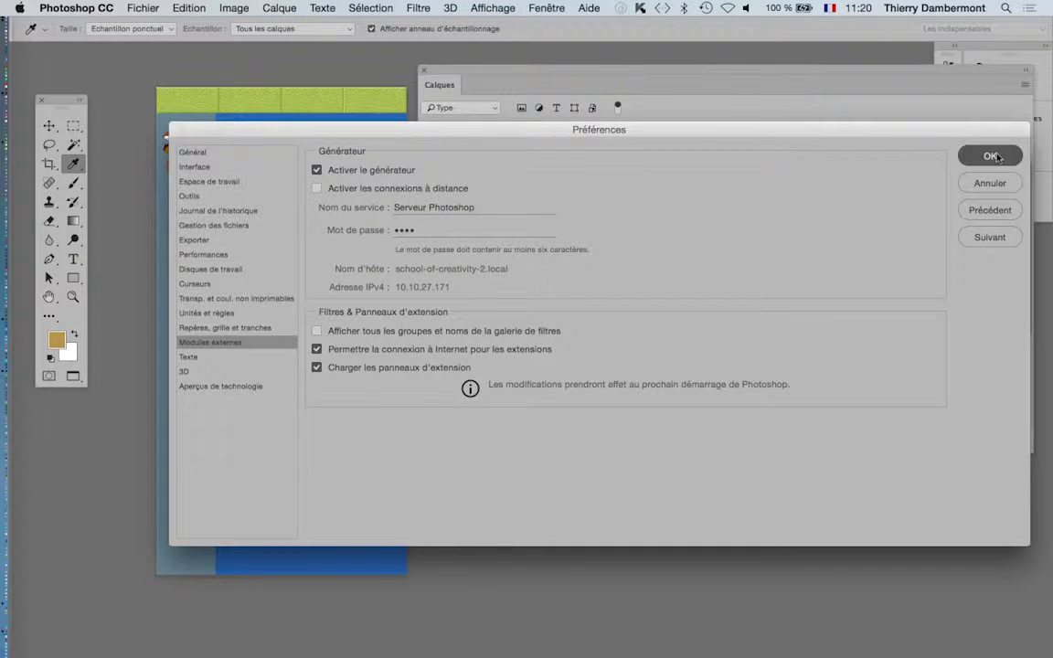
left_click(143, 7)
mouse_move(155, 223)
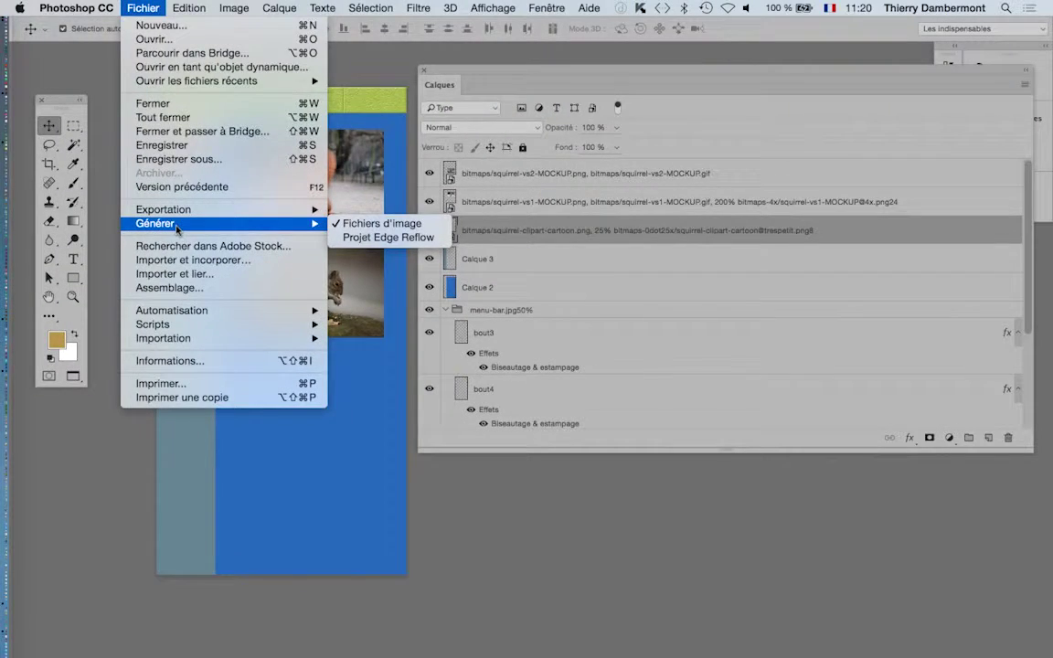
key("super+Tab")
key("super+Tab")
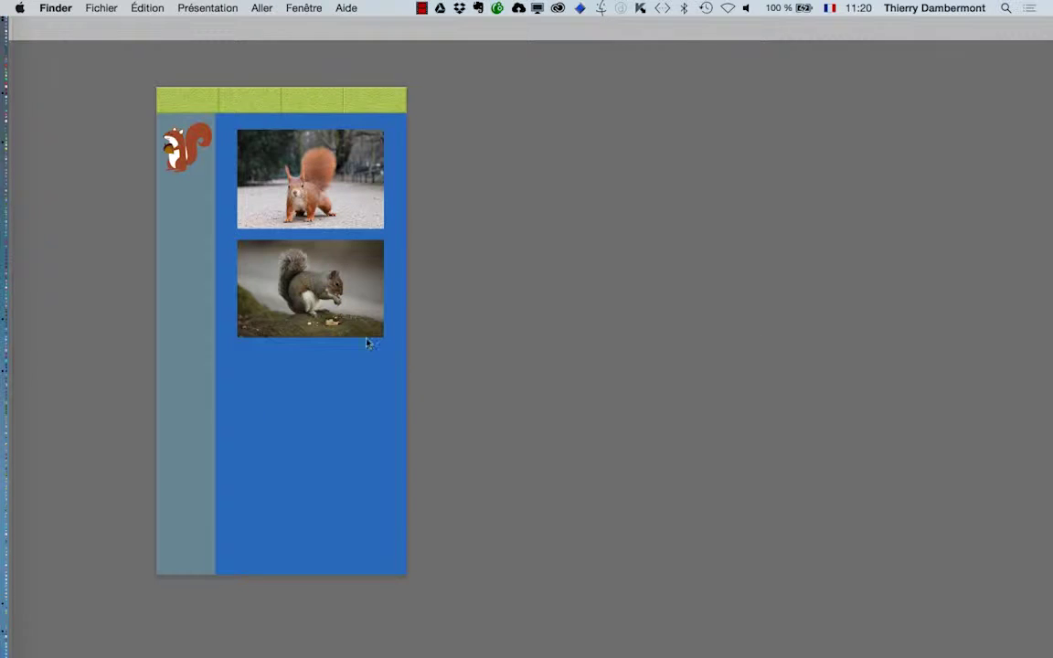
In a new Finder window, open the export generator folder inside TCFE fev2016 travaux en cours.
left_click(100, 7)
left_click(137, 28)
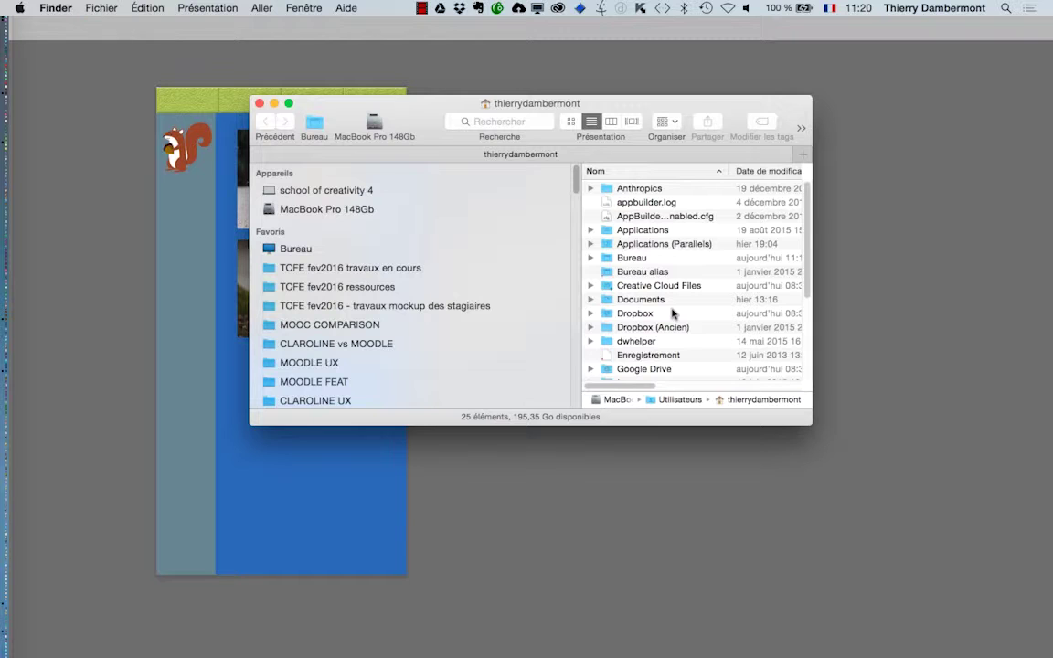
left_click_drag(563, 95, 505, 54)
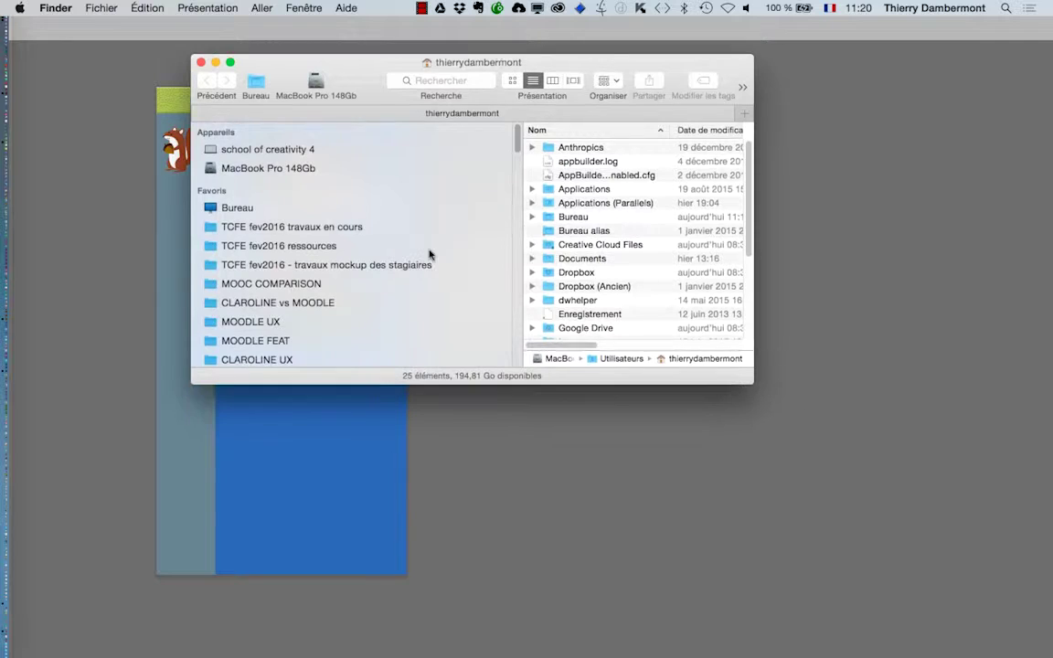
left_click(265, 226)
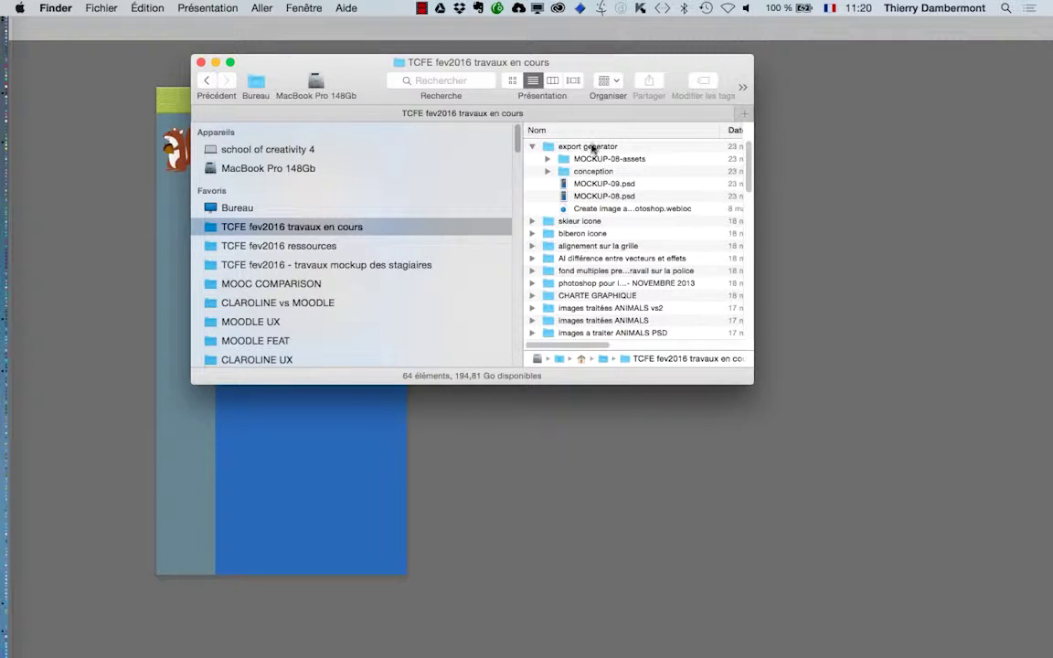
double_click(587, 146)
Enlarge and reposition the export generator window to show the Type column, then return to it.
left_click_drag(749, 378, 905, 399)
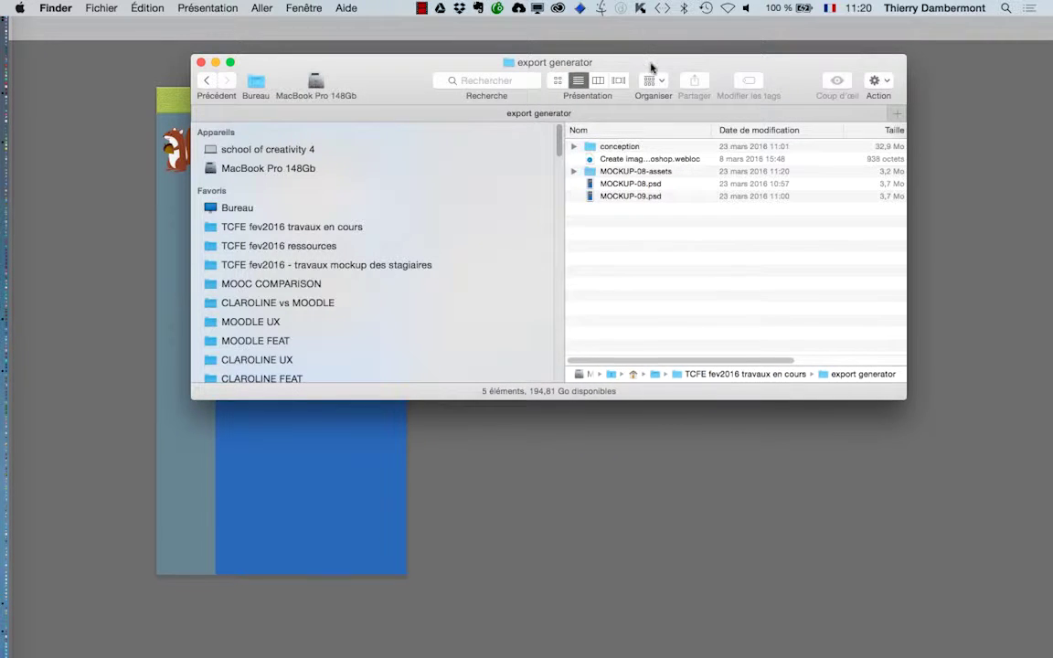
left_click_drag(652, 66, 522, 75)
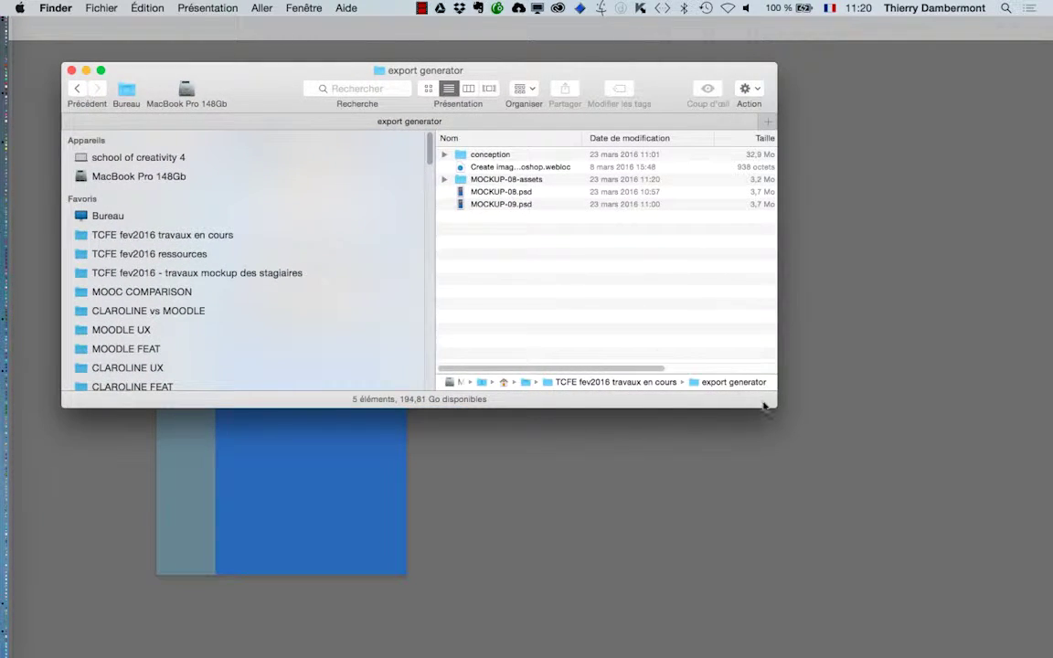
left_click_drag(774, 402, 845, 388)
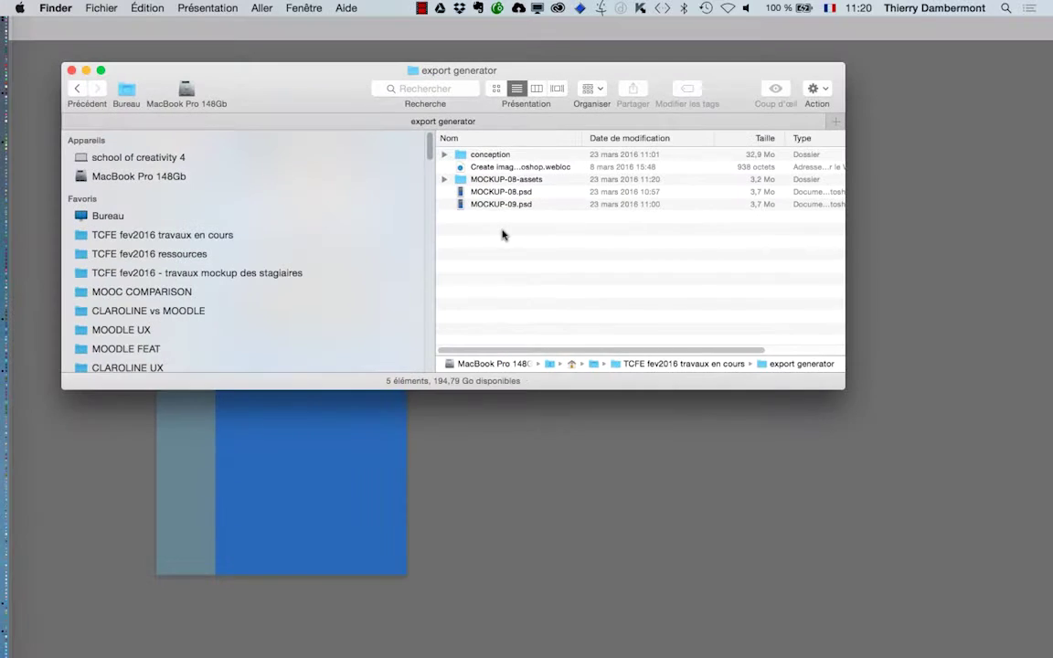
key("cmd+Tab")
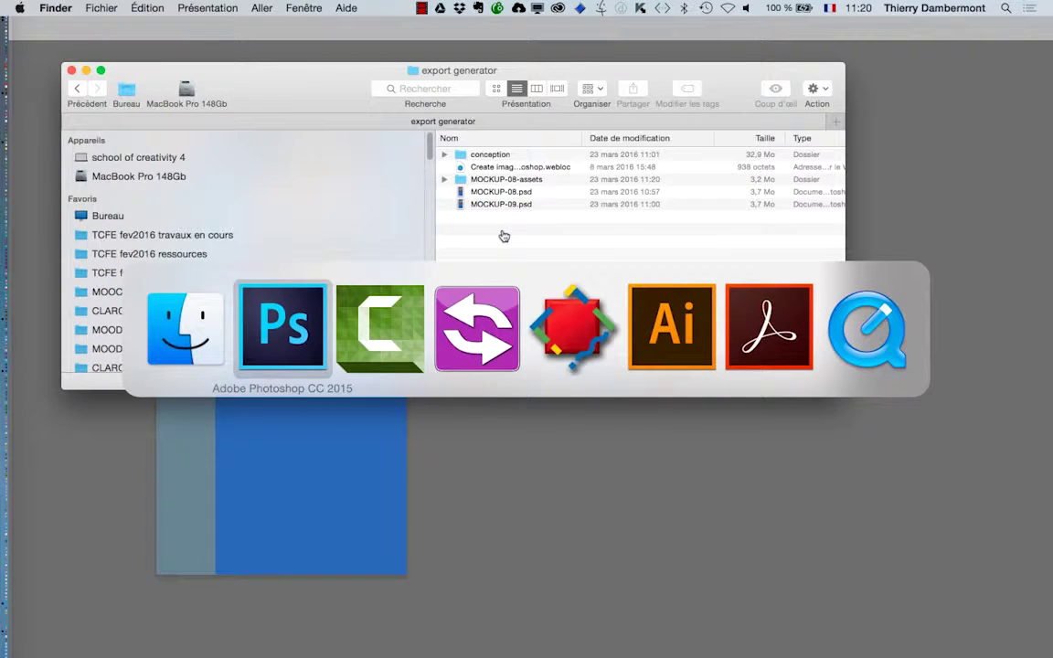
left_click(316, 310)
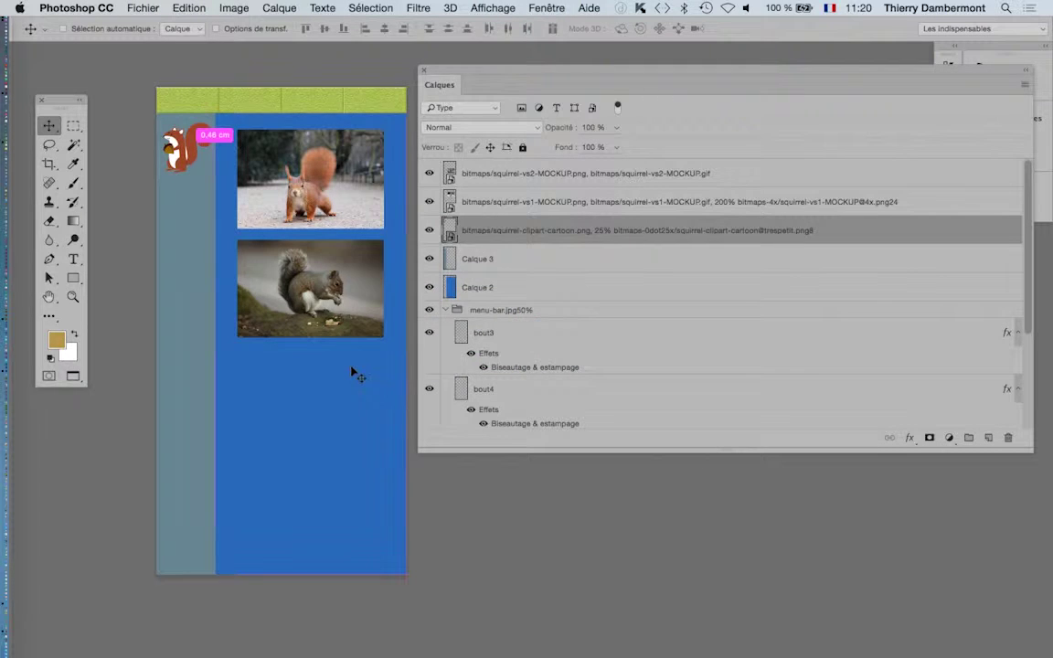
key("super+Tab")
left_click(283, 327)
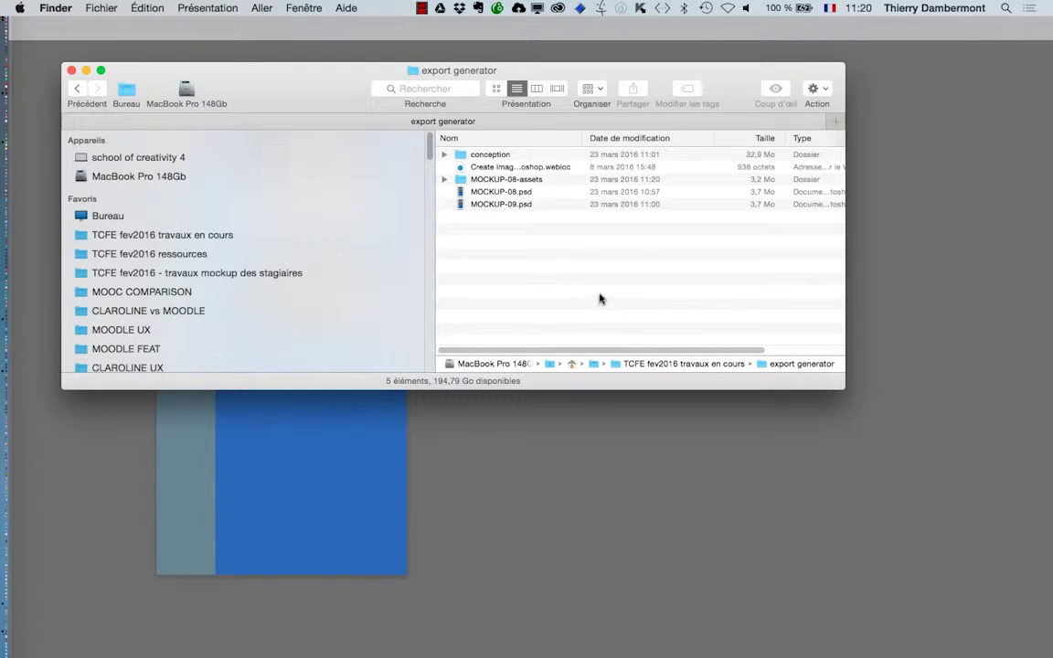
Expand MOCKUP-08-assets and its bitmaps folder, widening the name column to show full file names.
left_click_drag(837, 385, 741, 444)
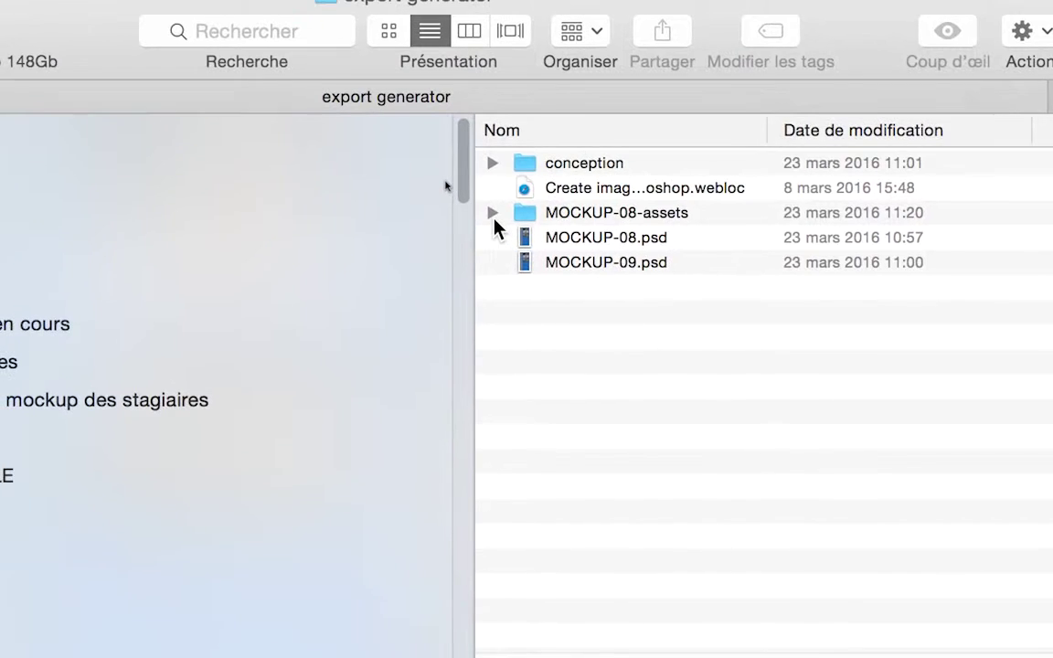
left_click(492, 215)
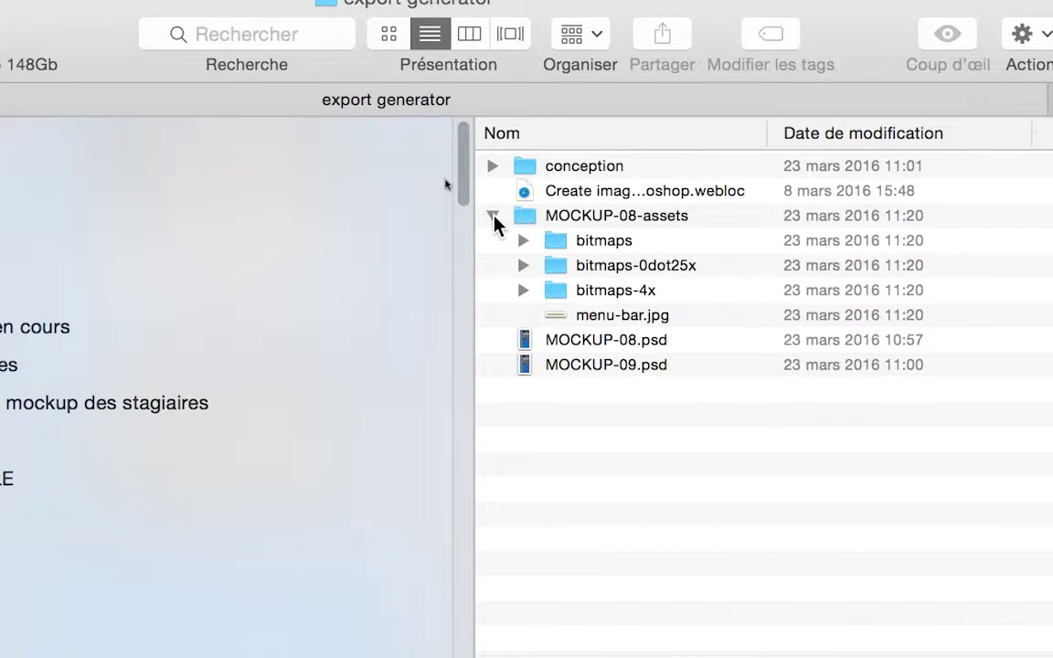
left_click(503, 223)
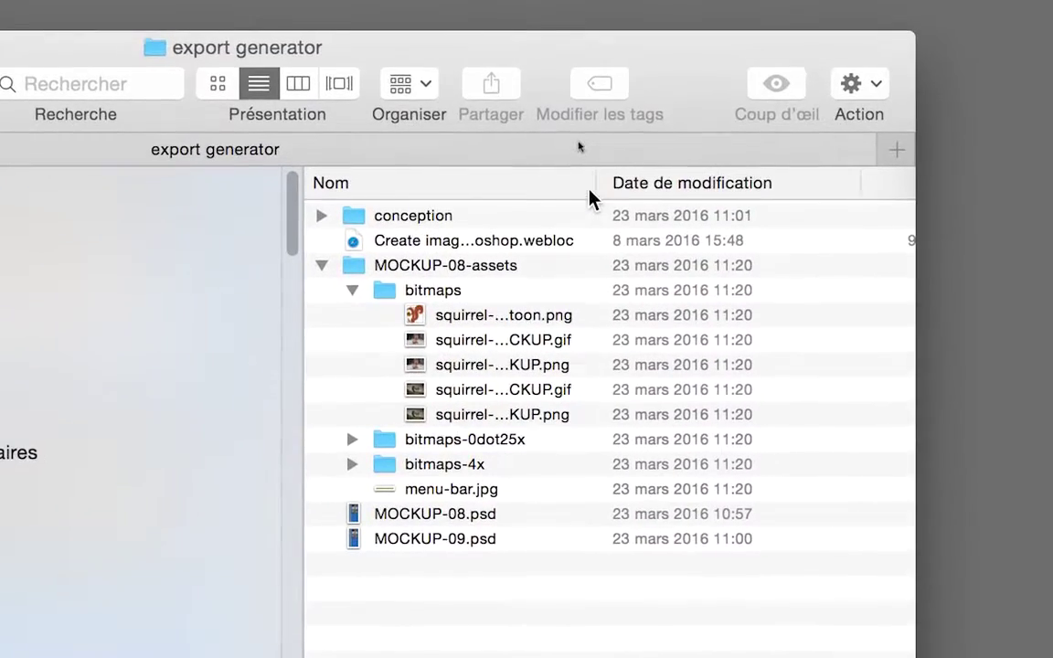
left_click_drag(593, 189, 772, 189)
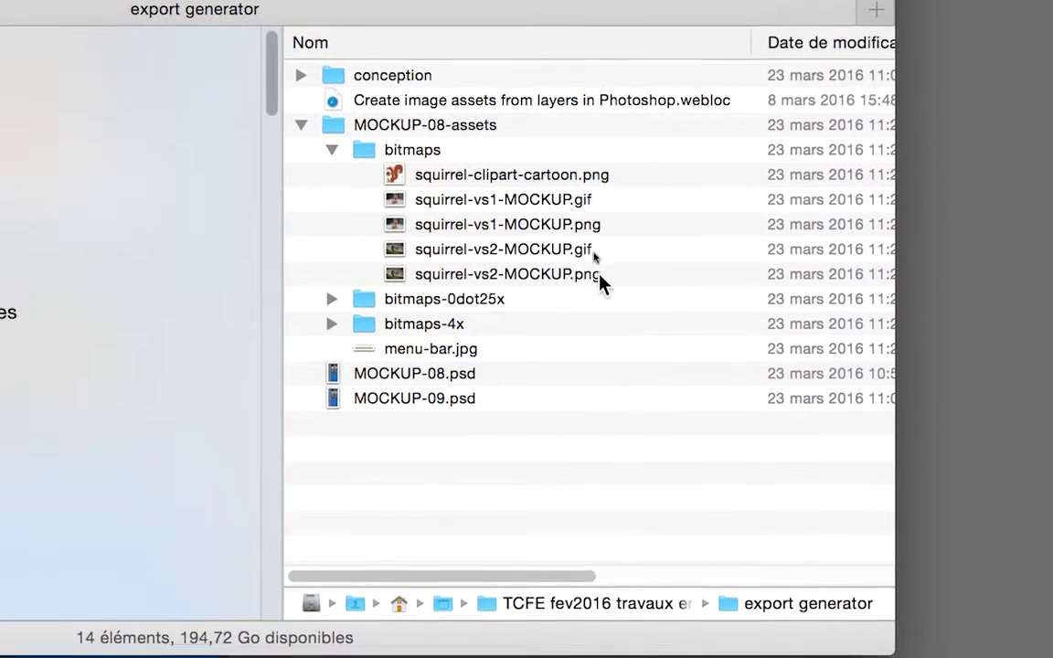
Browse the squirrel-vs2-MOCKUP.png and .gif exports in the bitmaps folder.
left_click(599, 312)
left_click(600, 266)
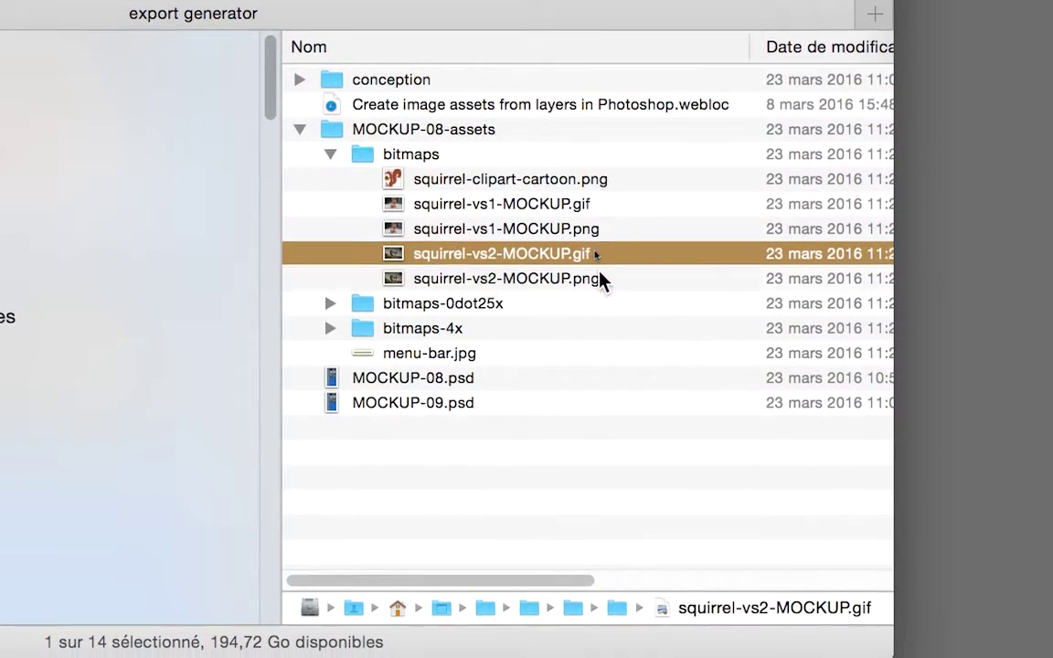
key("Up")
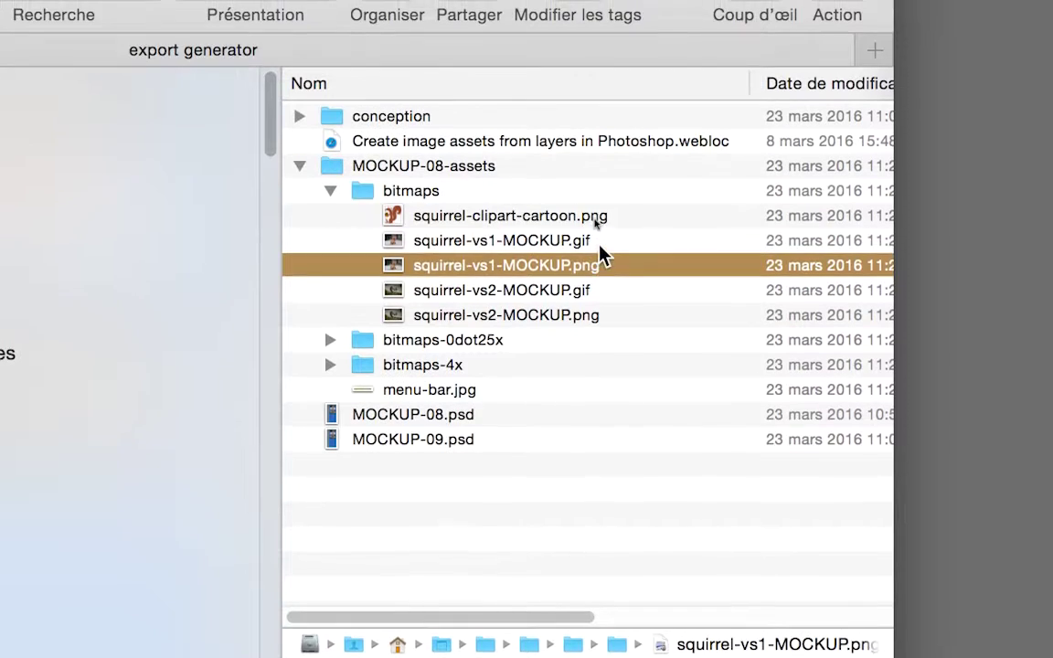
key("Up")
key("Down")
key("Down")
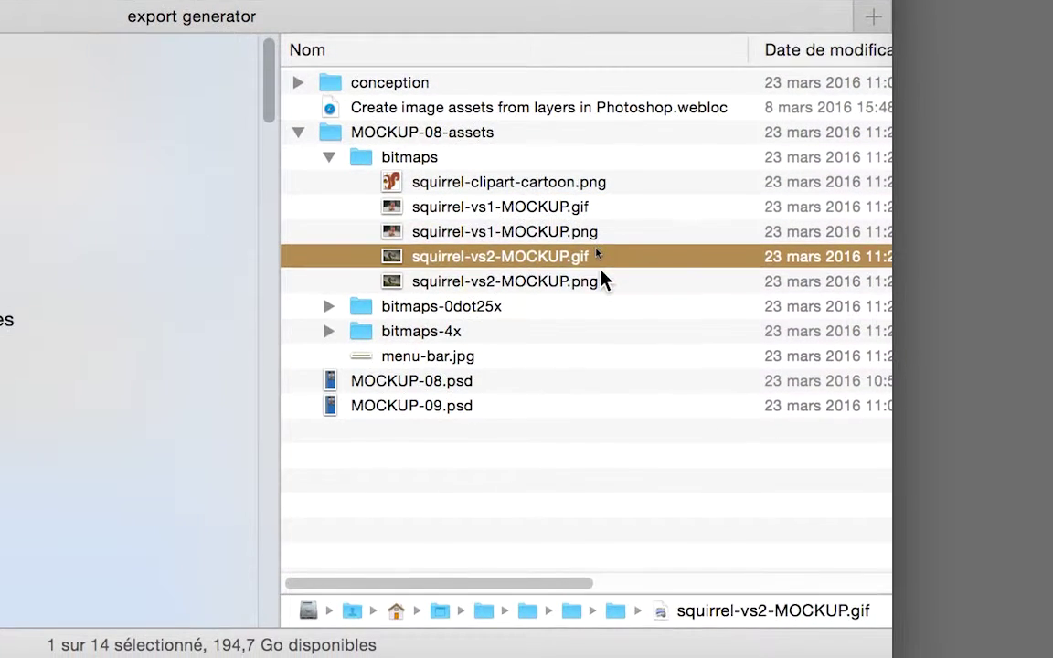
key("Down")
key("Up")
key("Up")
key("Up")
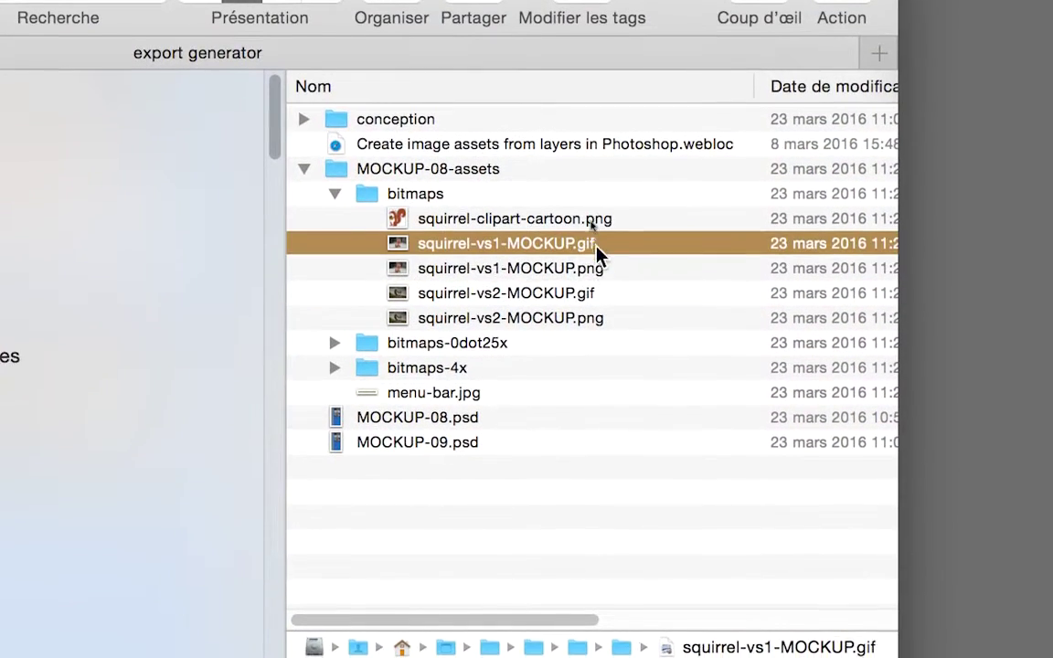
key("Down")
key("Down")
key("Down")
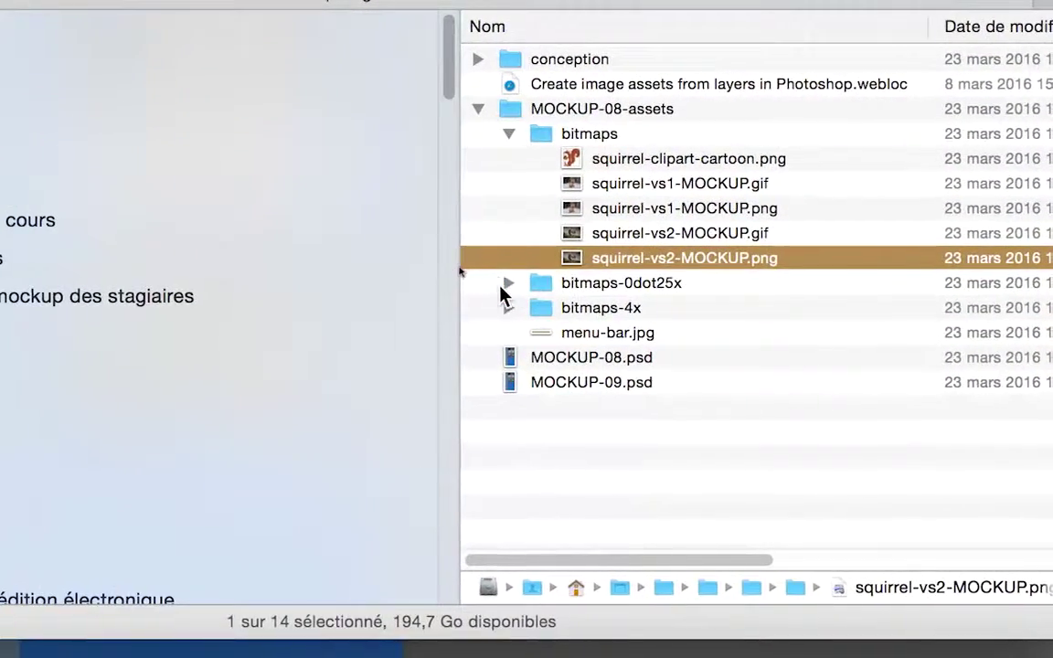
left_click(493, 286)
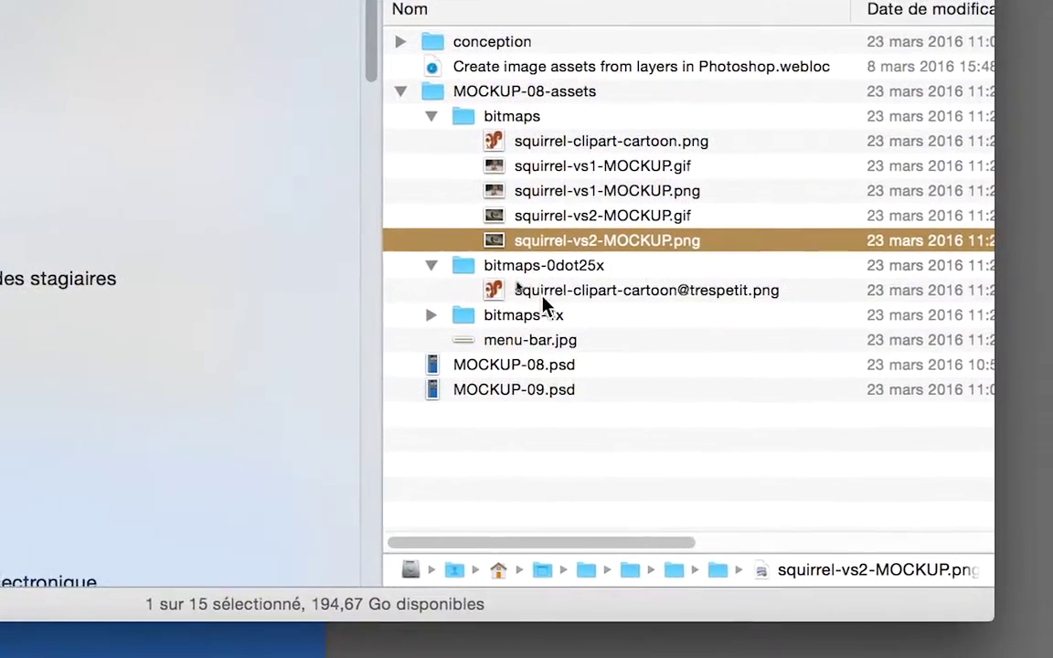
left_click(612, 311)
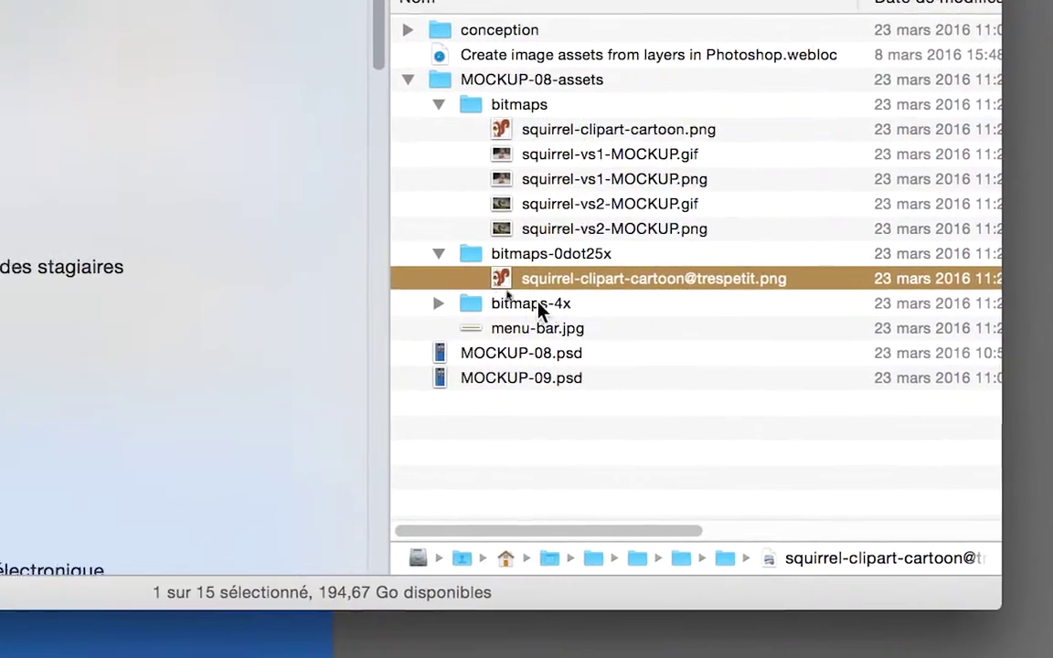
left_click(485, 300)
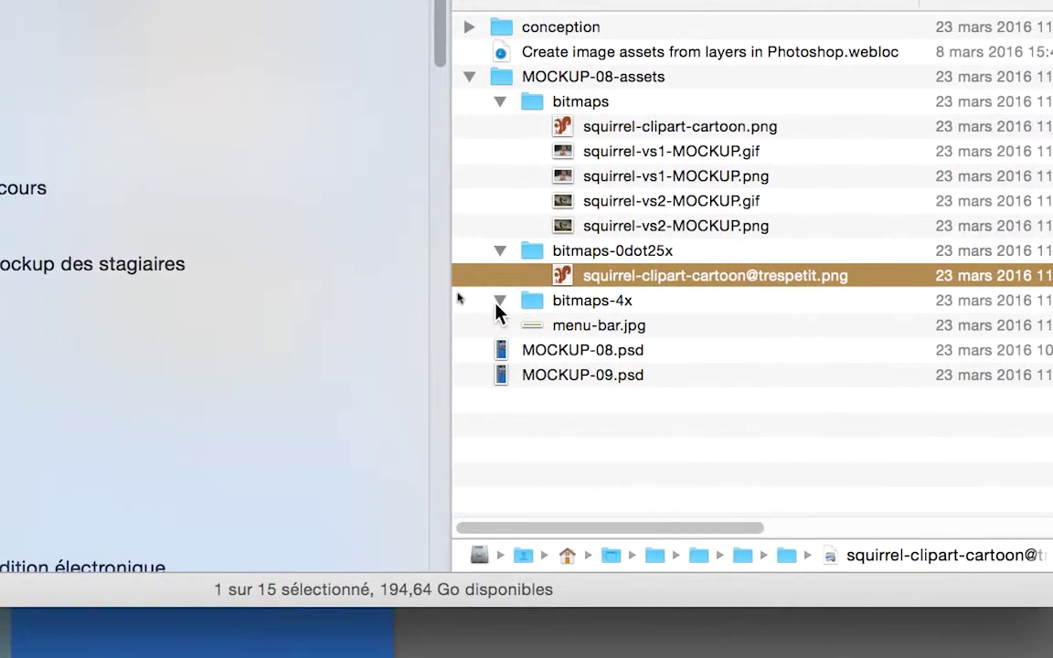
left_click(537, 314)
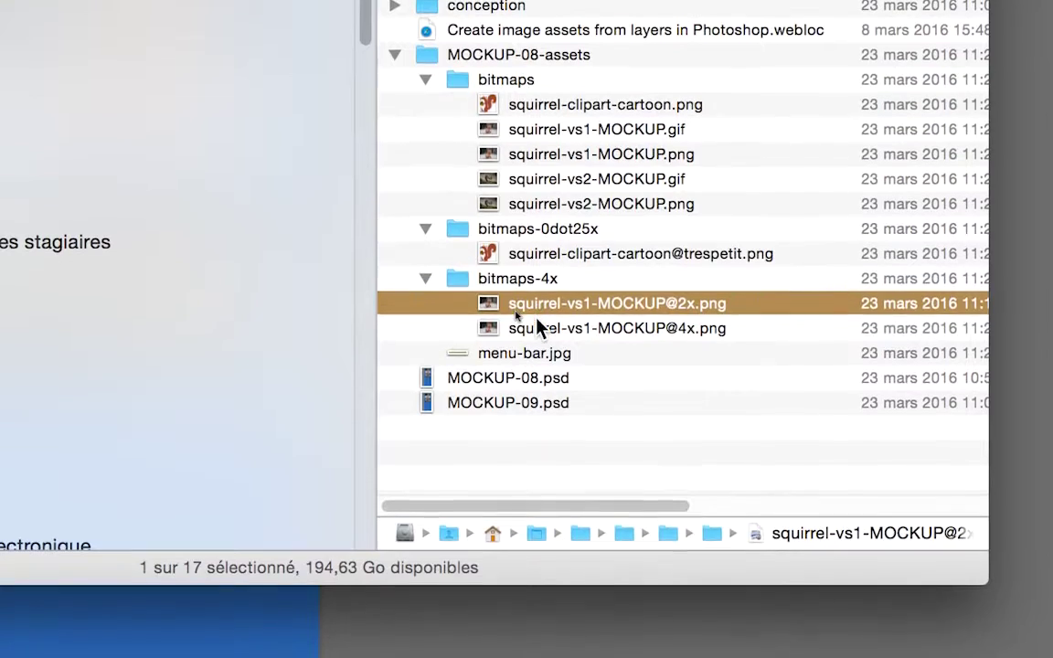
left_click(538, 326)
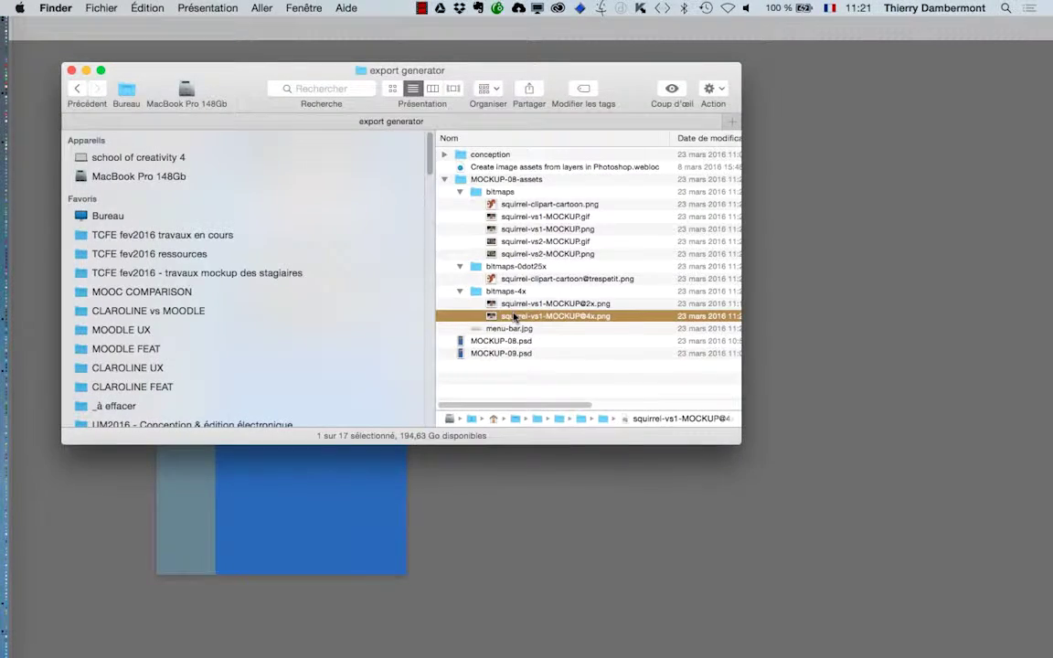
key("super+Tab")
key("super+Tab")
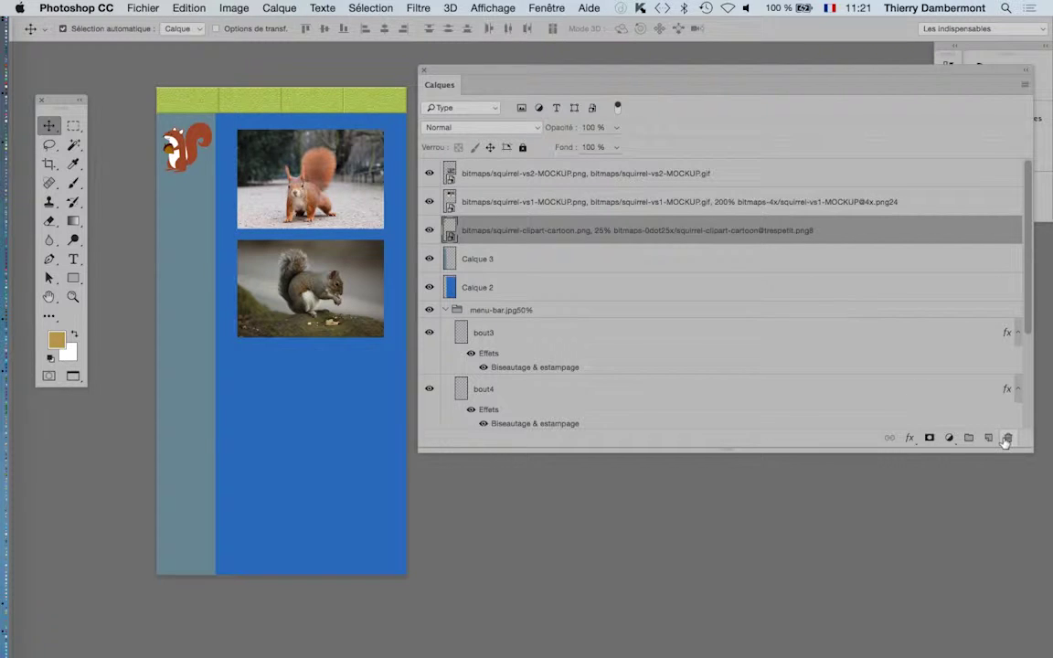
Extend the Calques list down to bout1 and Arrière-plan, select the squirrel-vs1 layer, then return to Finder.
left_click_drag(1025, 442, 1031, 613)
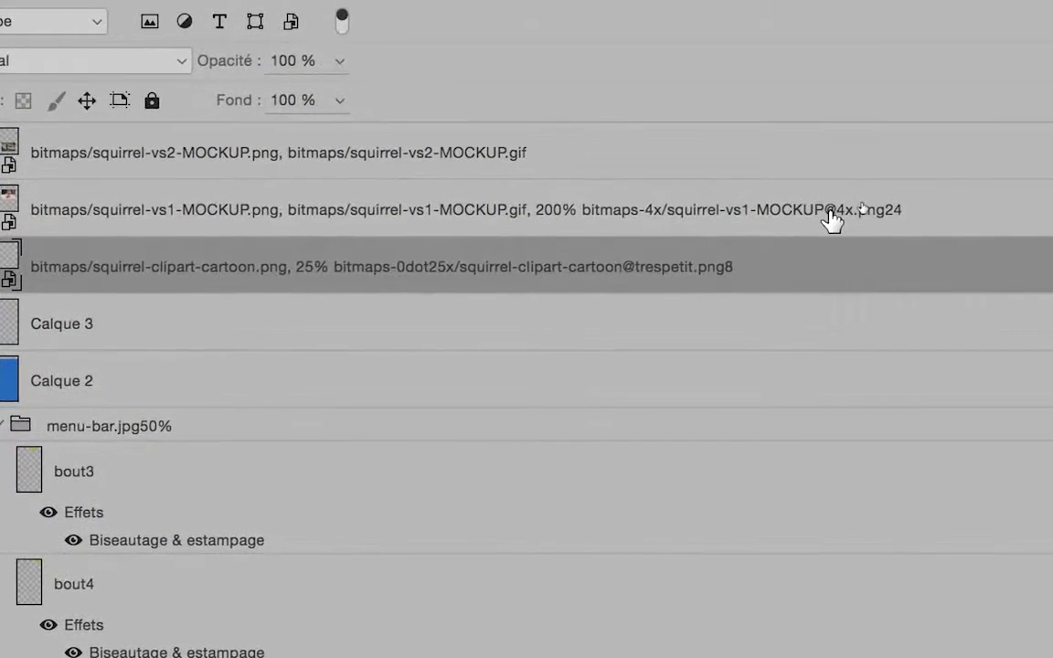
left_click(832, 217)
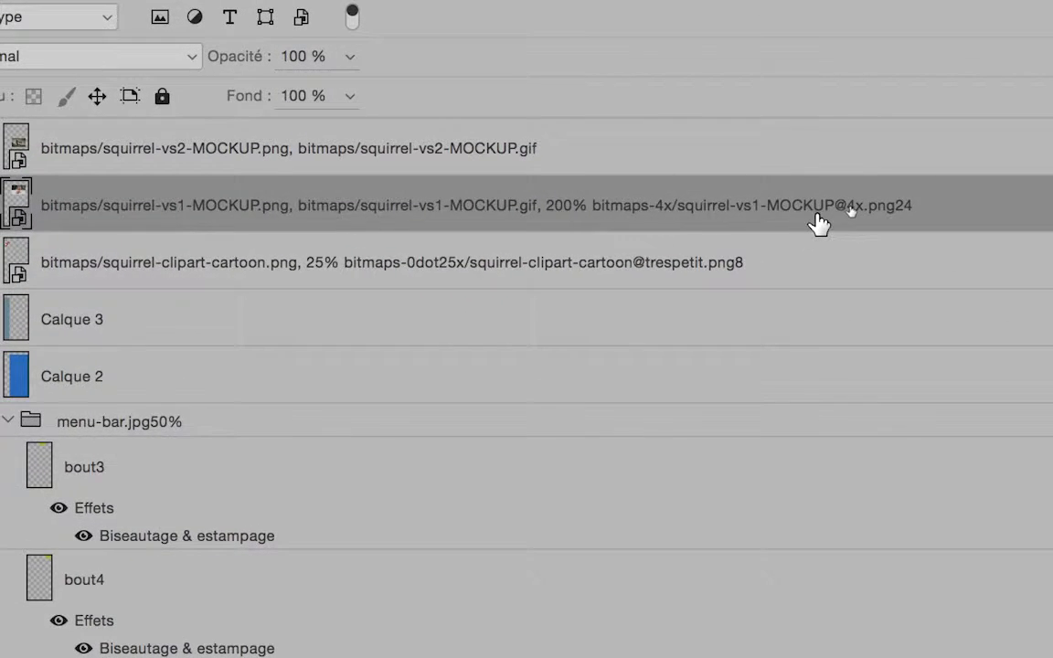
key("super+Tab")
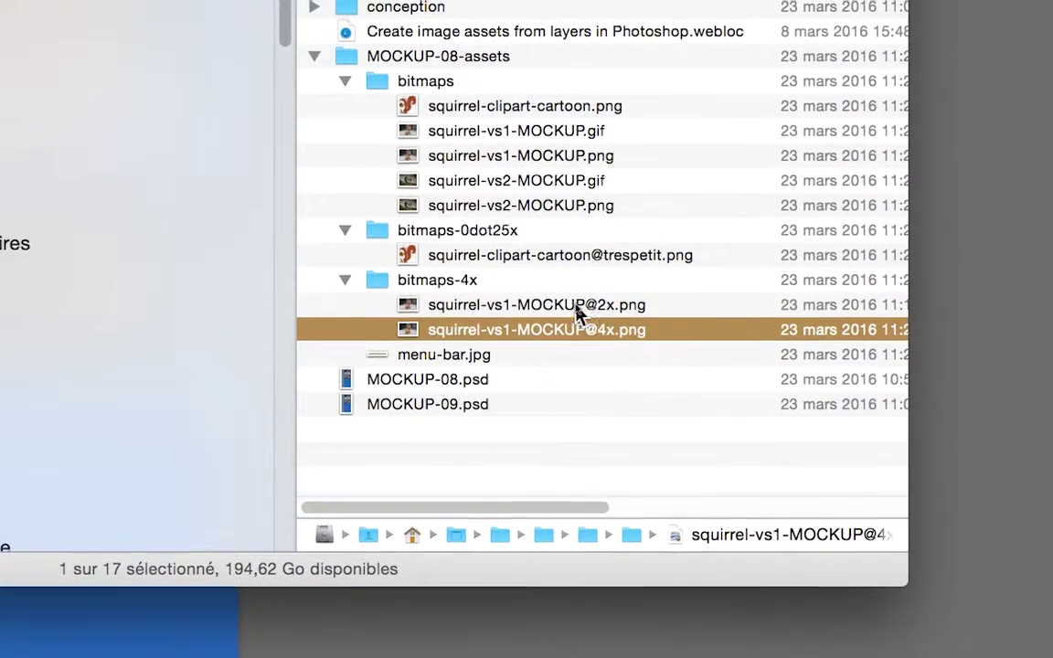
left_click(576, 307)
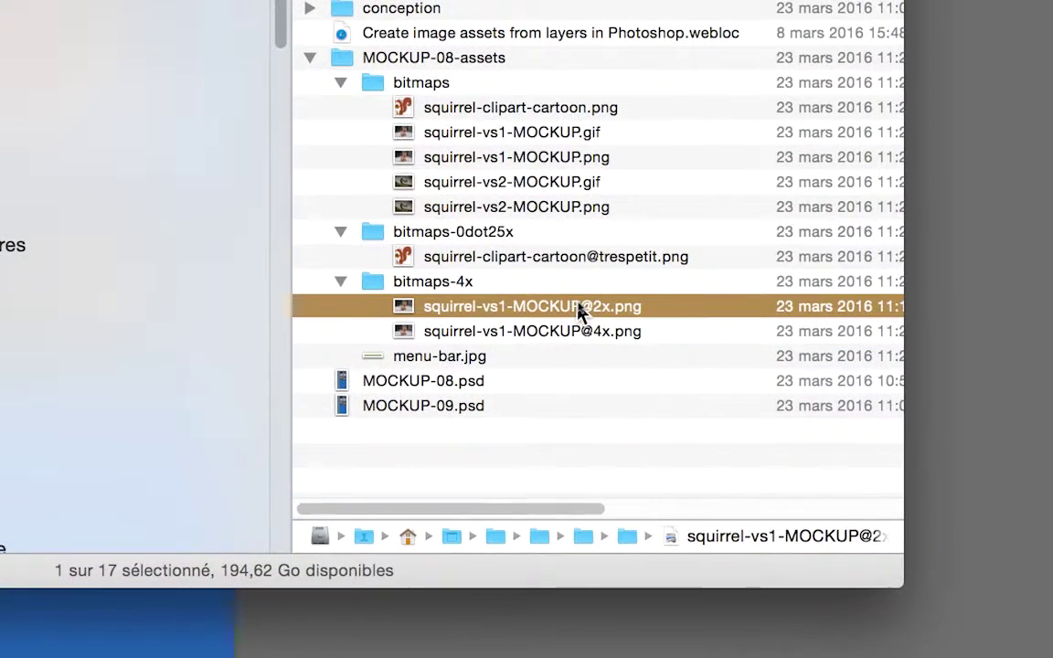
key("super+BackSpace")
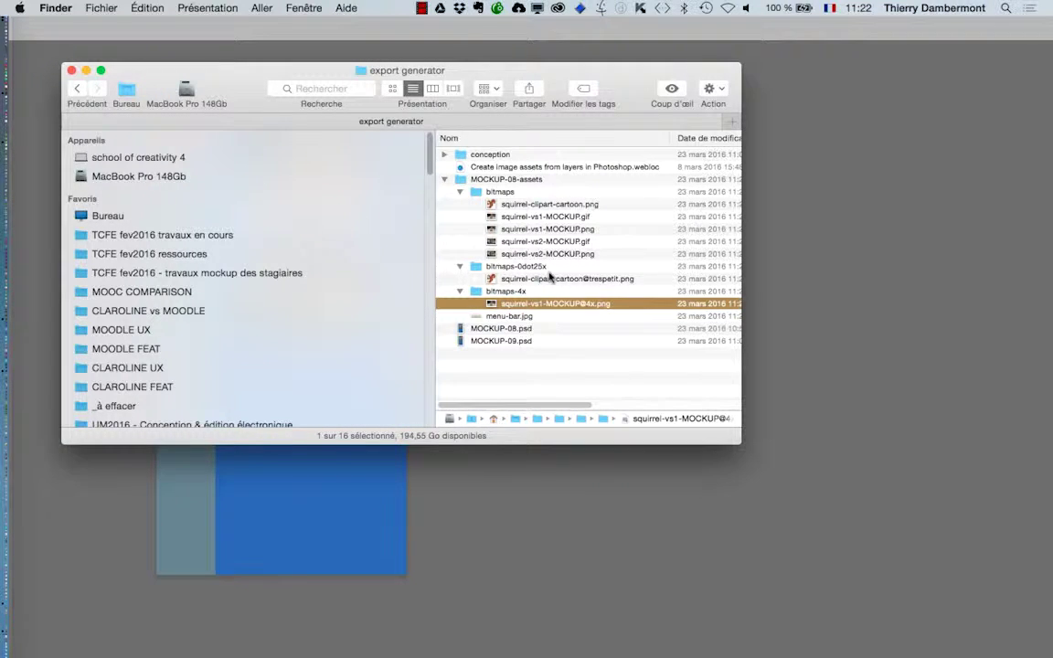
Exit full screen, enlarge the MOCKUP-08.psd window and place the export generator folder beside it.
left_click(506, 544)
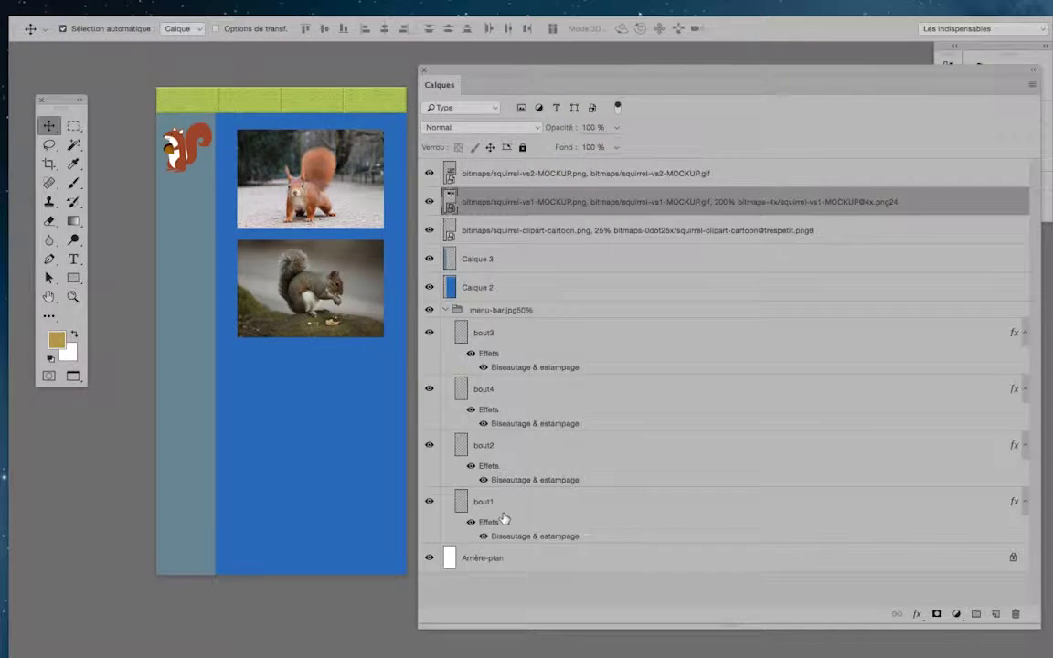
key("shift+f")
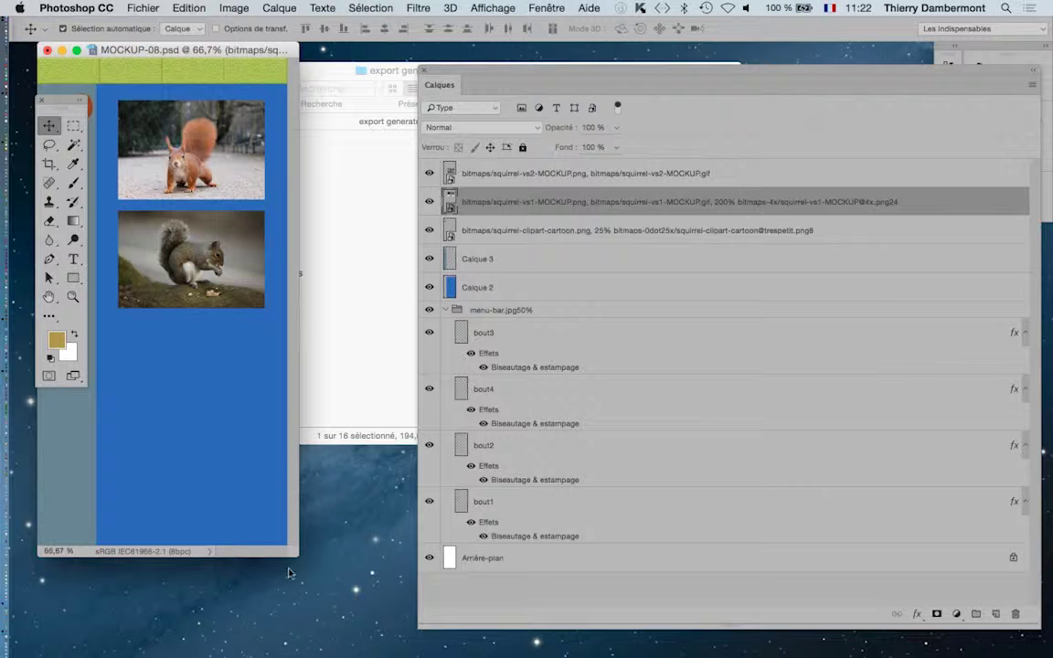
left_click_drag(294, 554, 370, 643)
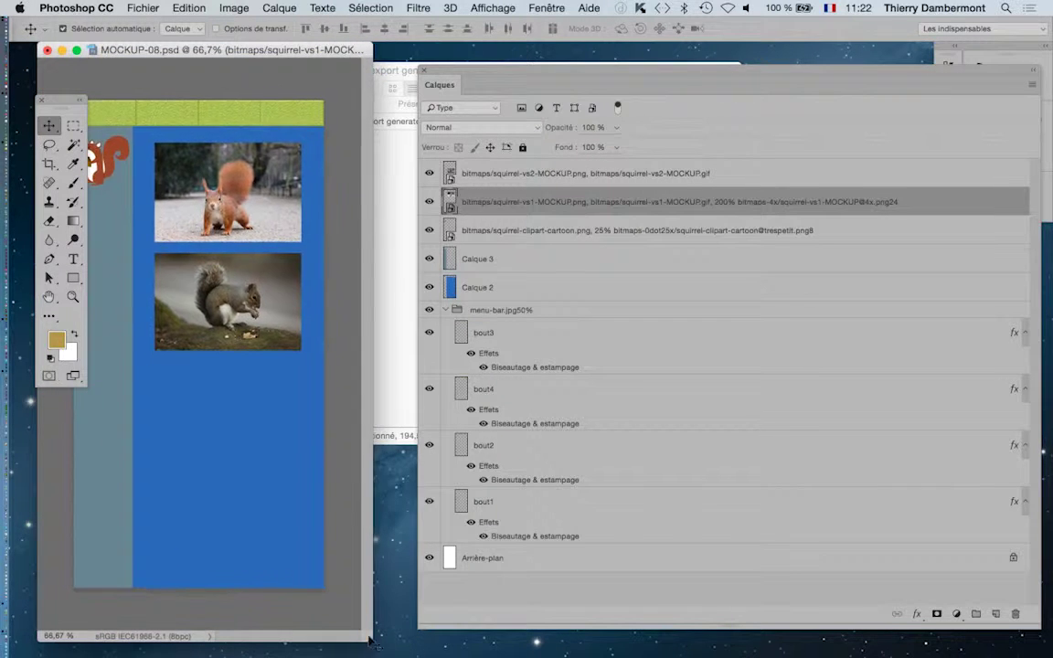
left_click(396, 403)
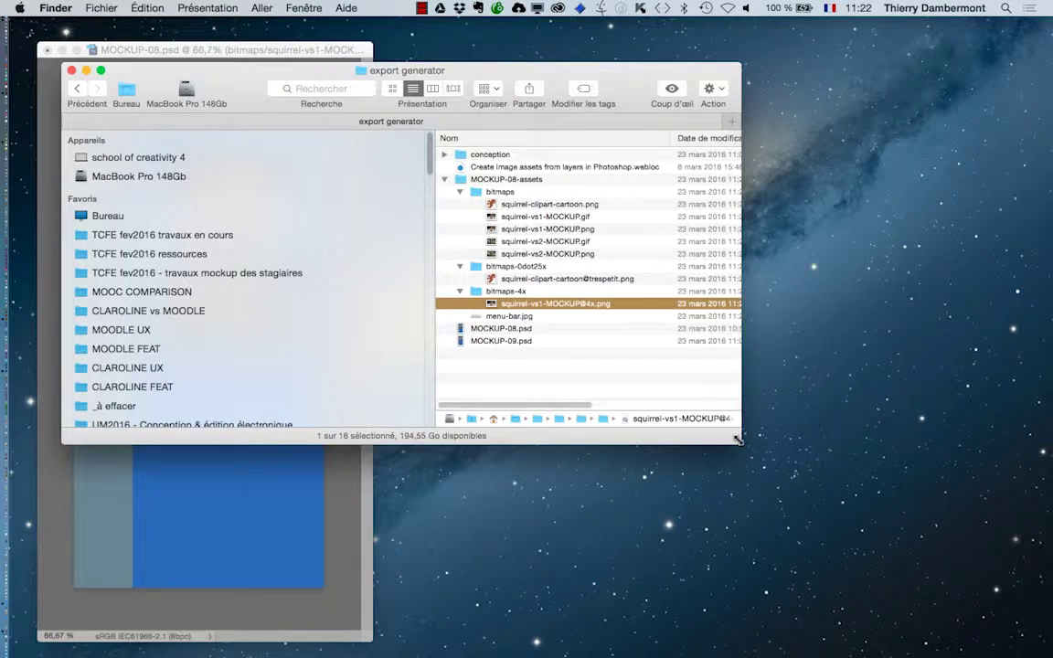
left_click_drag(736, 439, 692, 446)
mouse_move(307, 72)
left_mouse_down()
mouse_move(606, 47)
mouse_move(612, 56)
left_mouse_up()
Move the Calques panel left and narrow it to uncover more of the asset files.
left_click(337, 53)
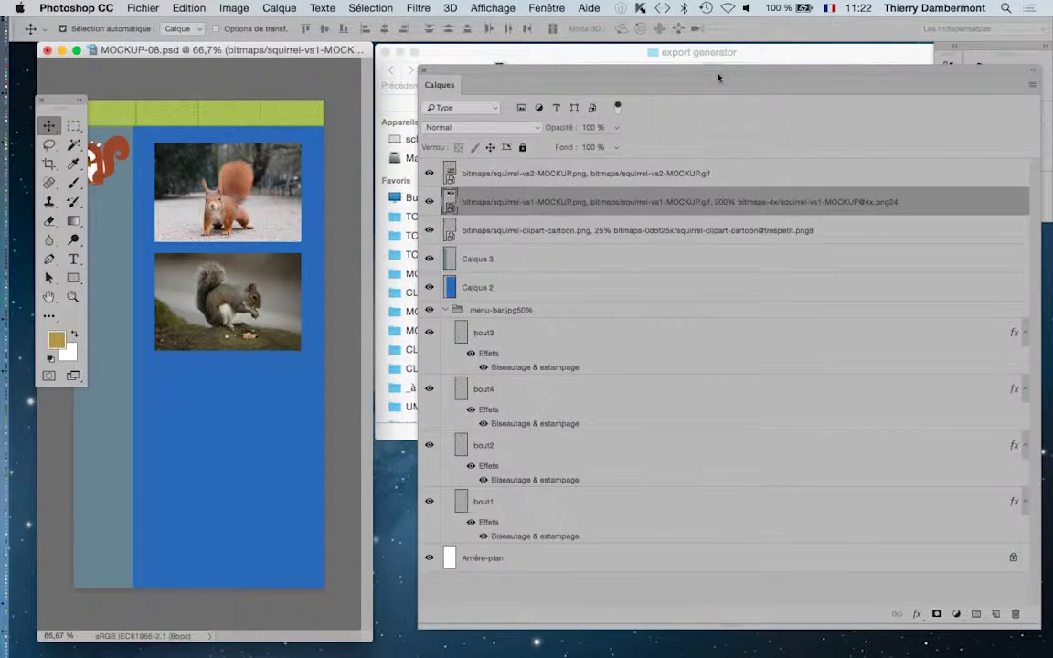
mouse_move(719, 76)
left_mouse_down()
mouse_move(599, 83)
mouse_move(449, 69)
left_mouse_up()
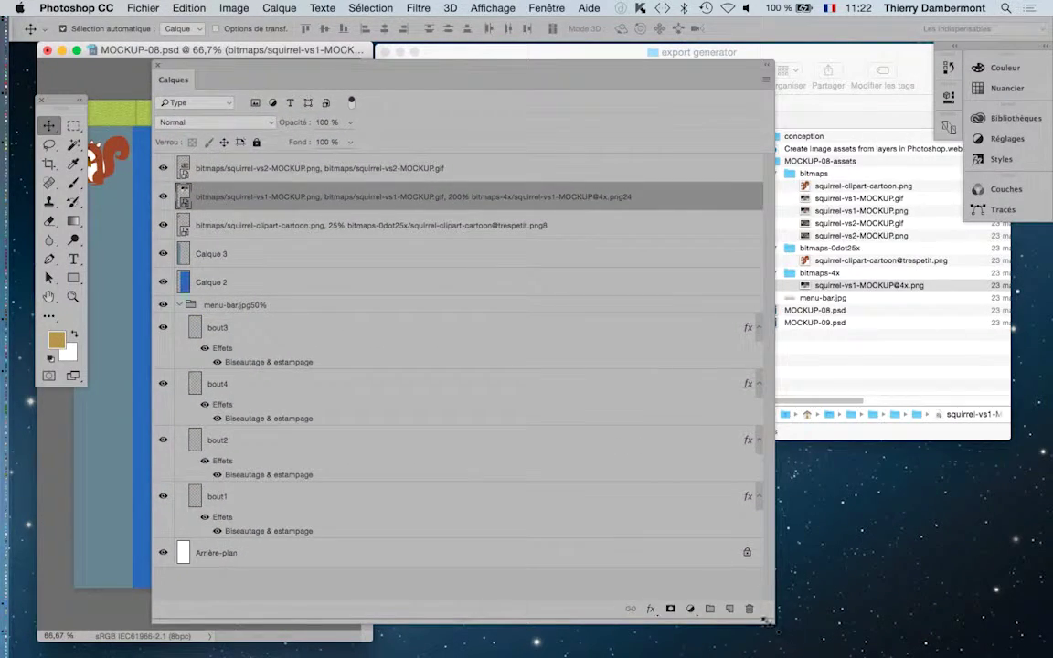
mouse_move(767, 620)
left_mouse_down()
mouse_move(555, 601)
mouse_move(618, 614)
left_mouse_up()
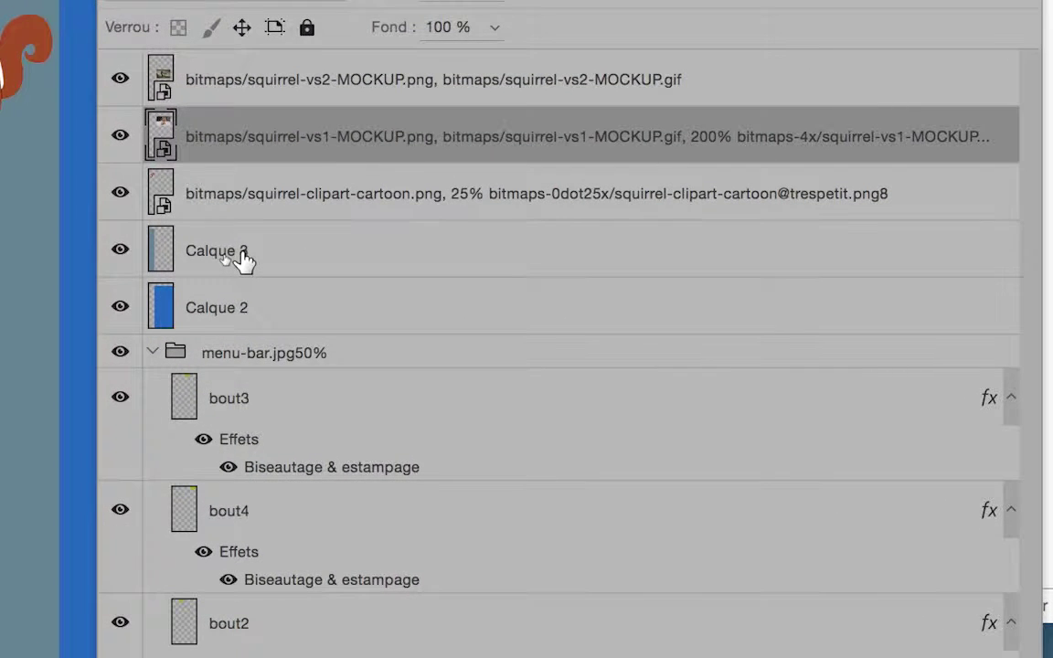
Rename the 'Calque 3' layer to 'Calque-3.gif', replacing the space with a hyphen.
left_click(243, 261)
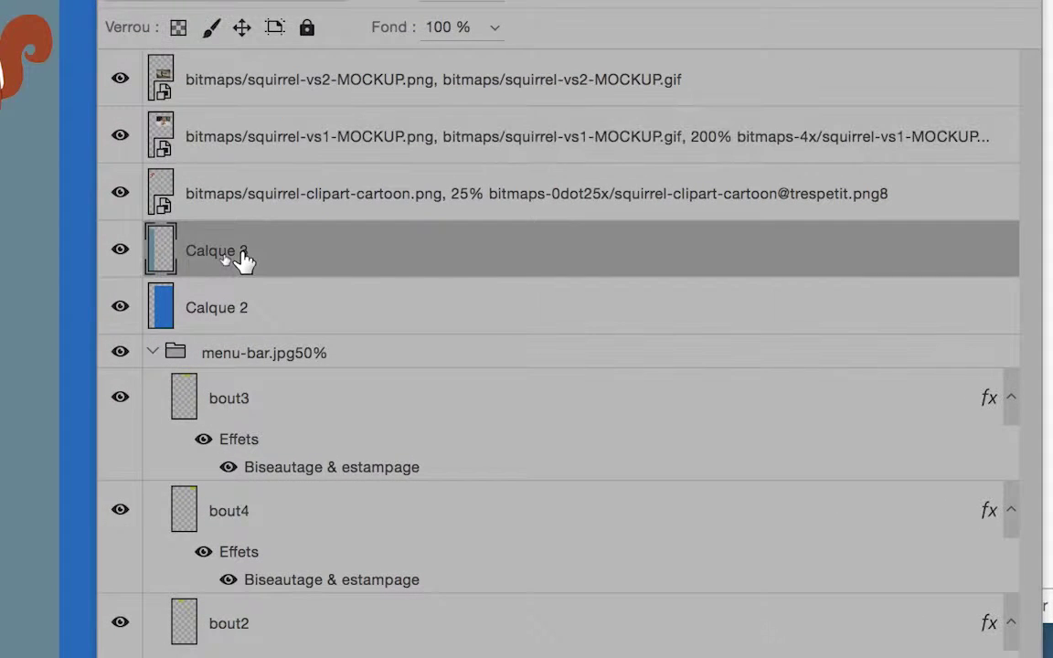
double_click(242, 254)
left_click(242, 254)
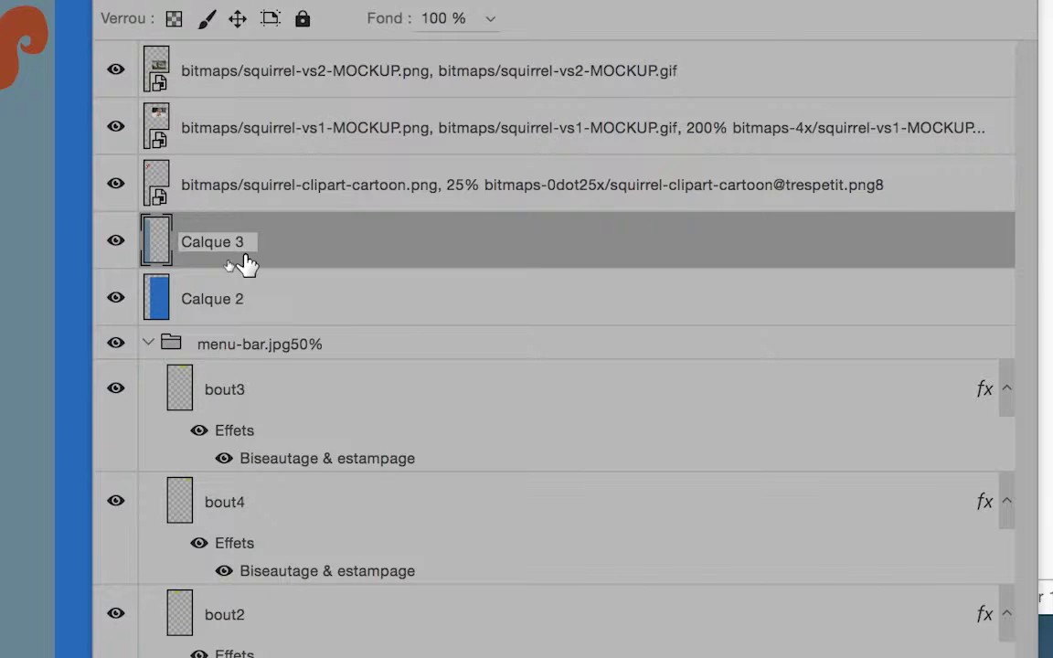
type(".gif")
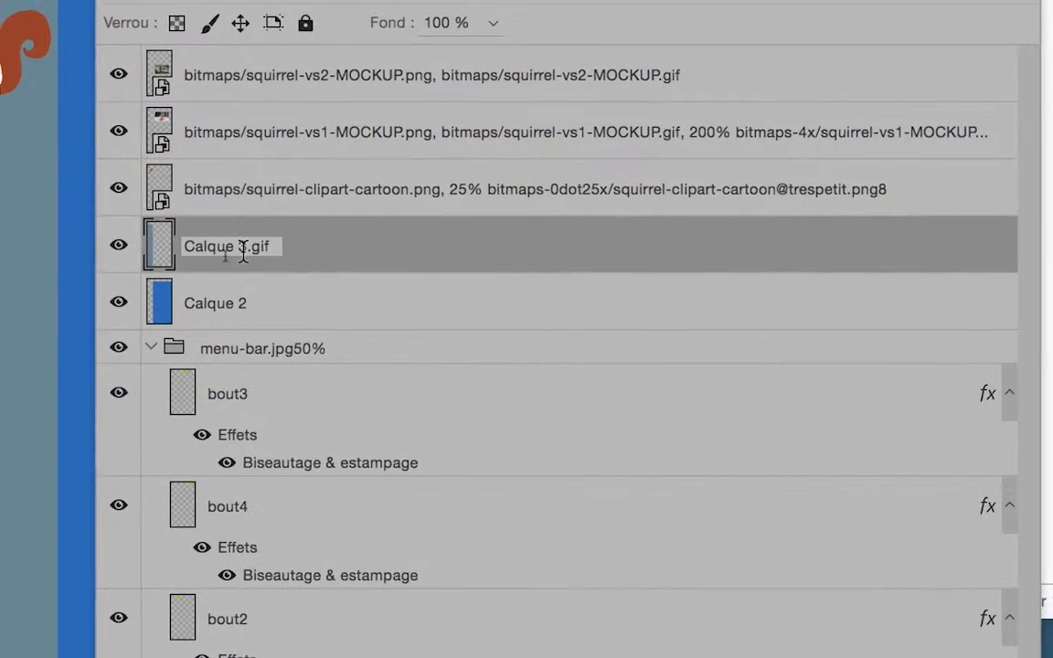
double_click(240, 253)
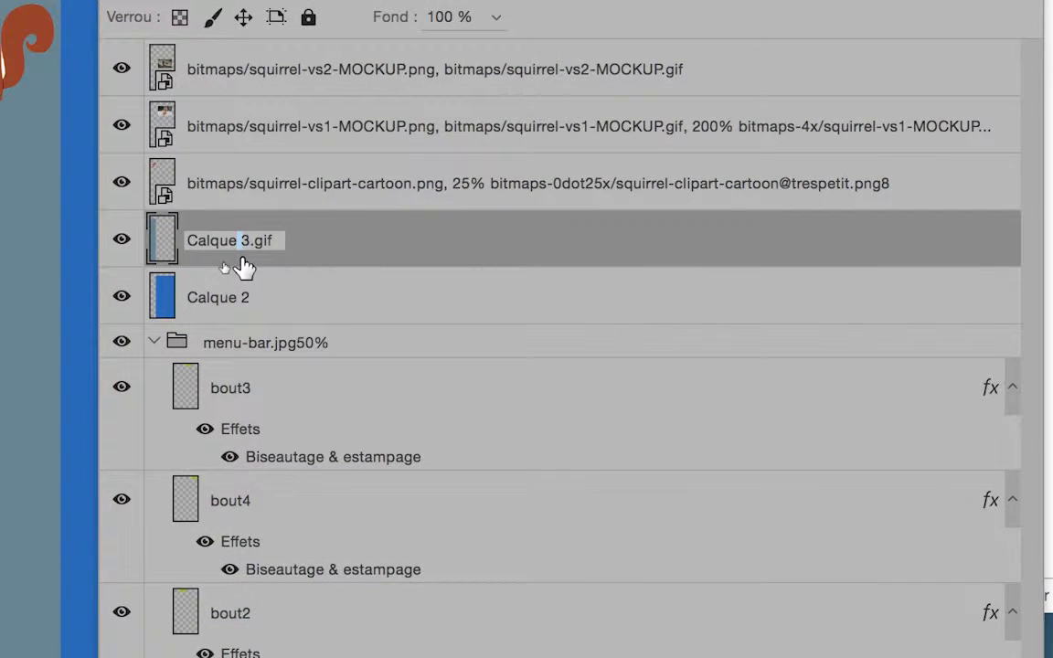
type("-")
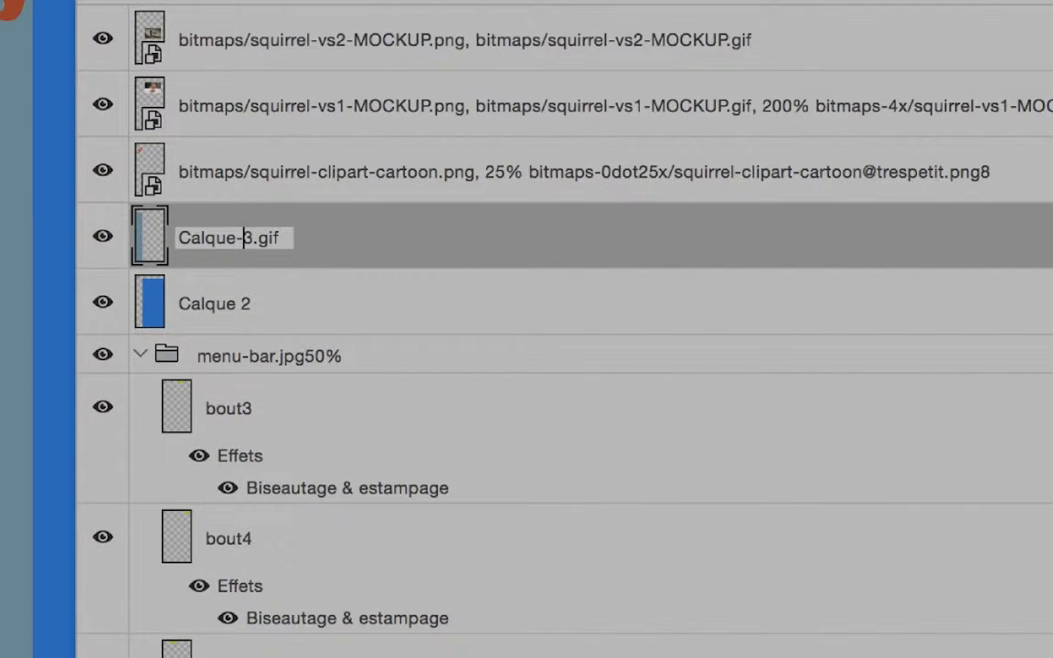
left_click(274, 262)
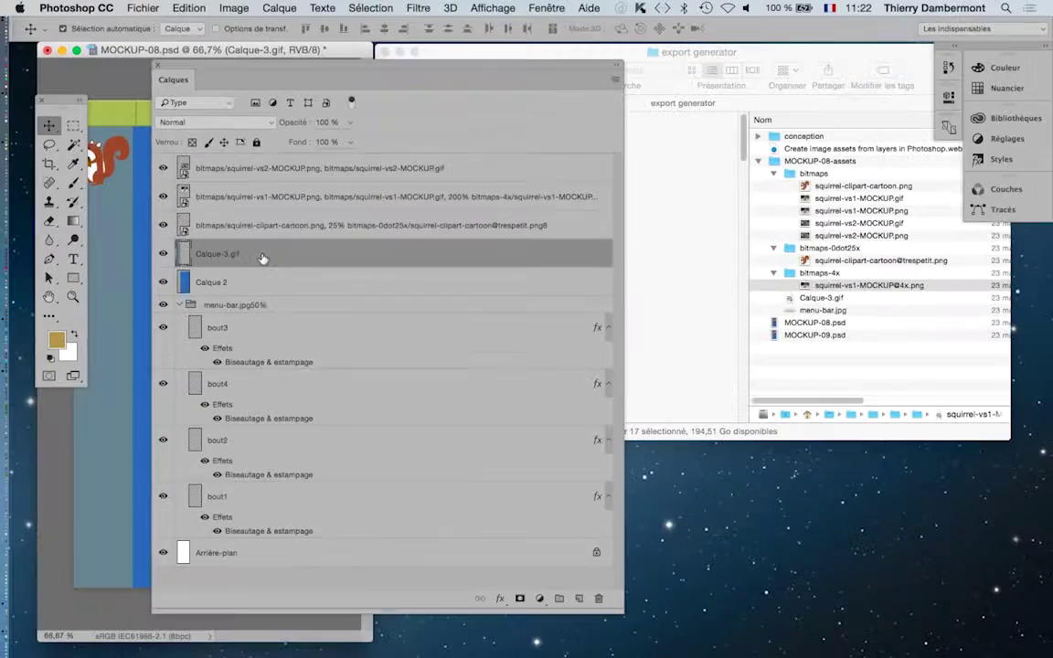